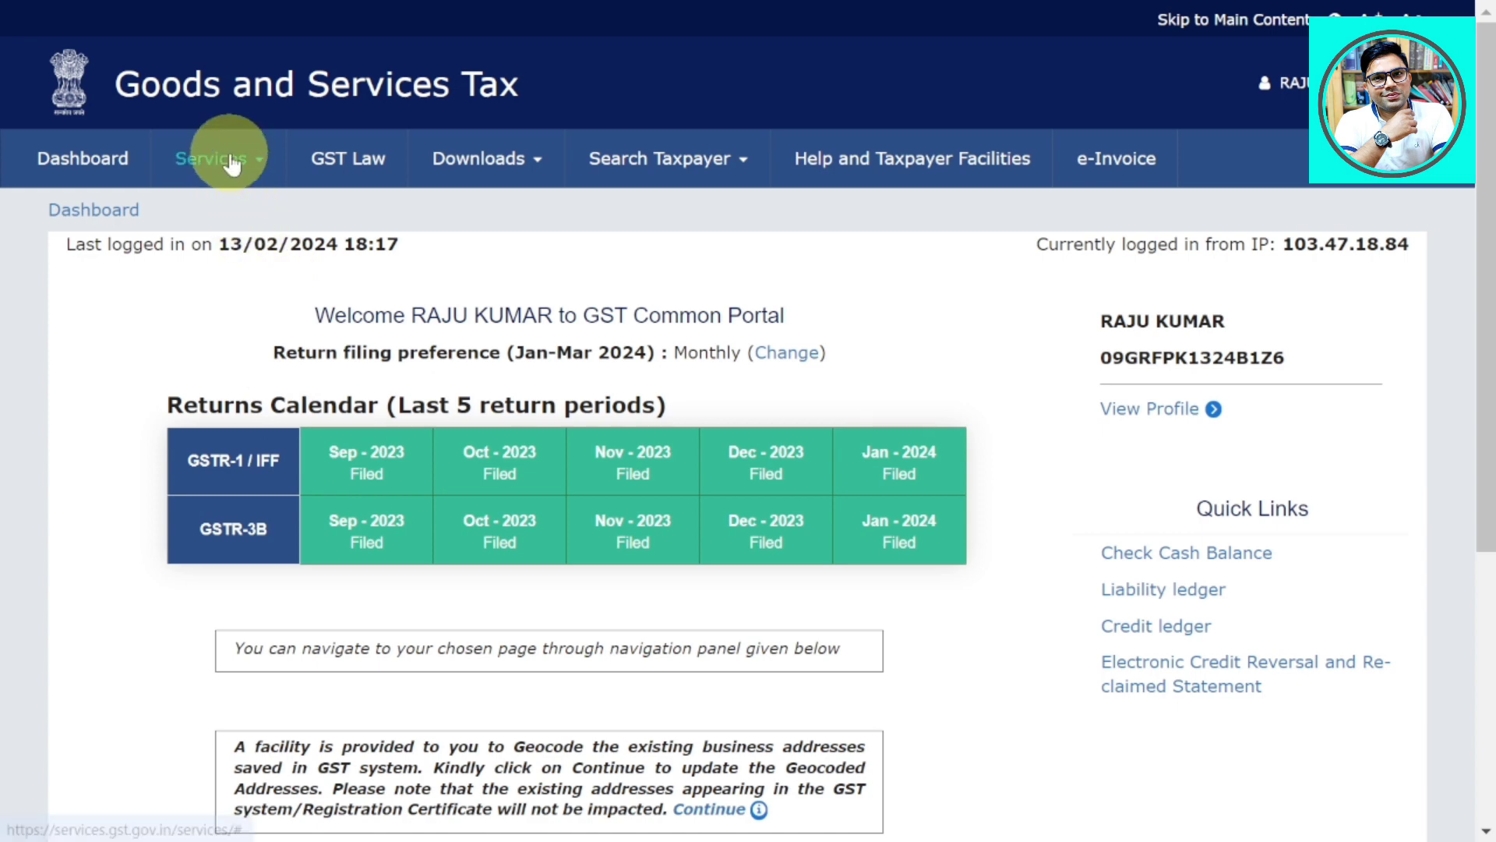
# Step: Open the Application for Cancellation of Registration from the registration services
pyautogui.click(214, 158)
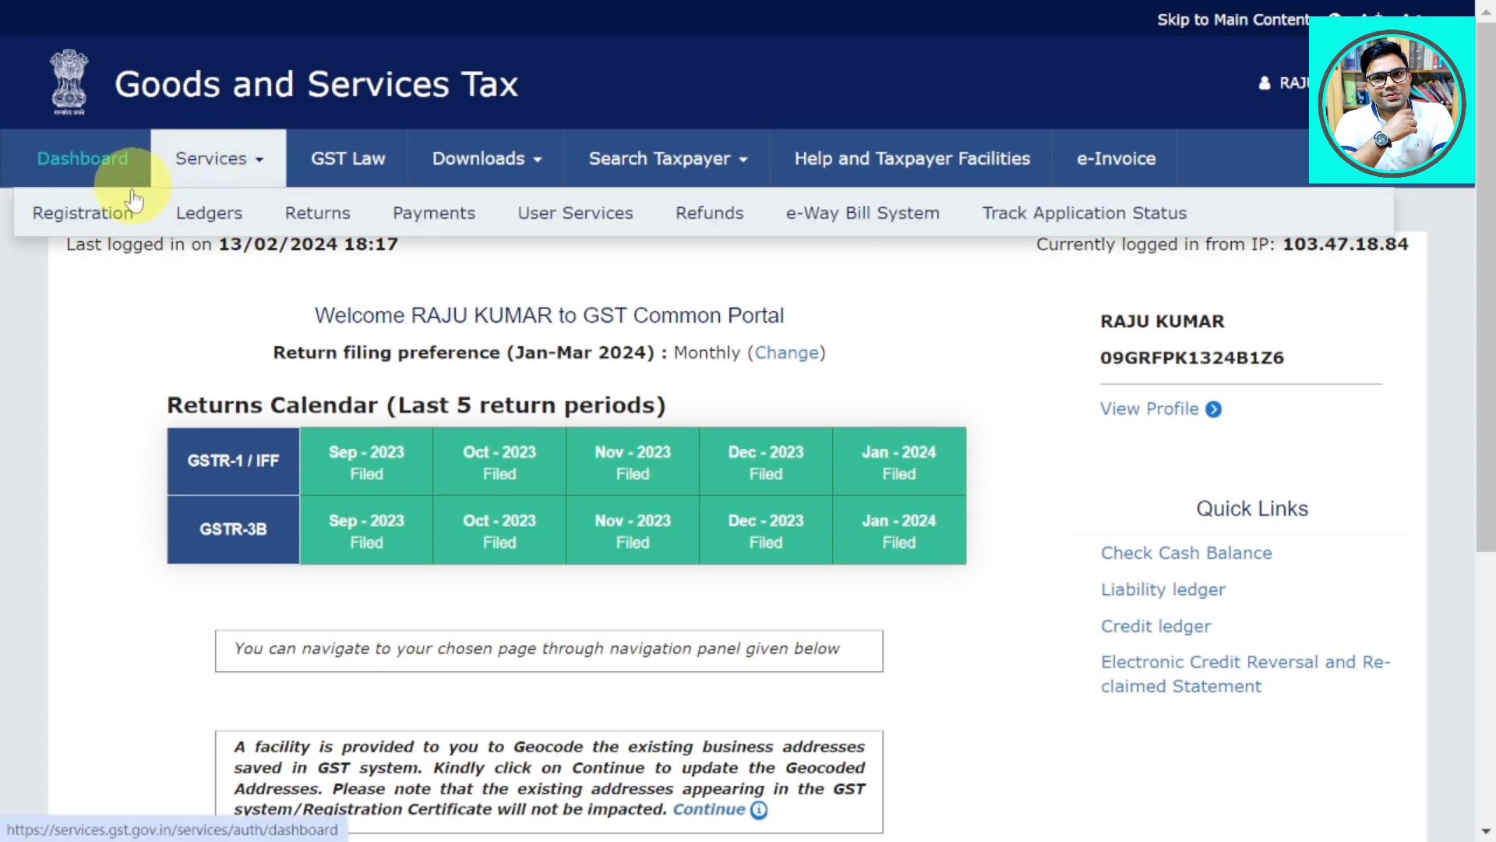
pyautogui.moveTo(107, 228)
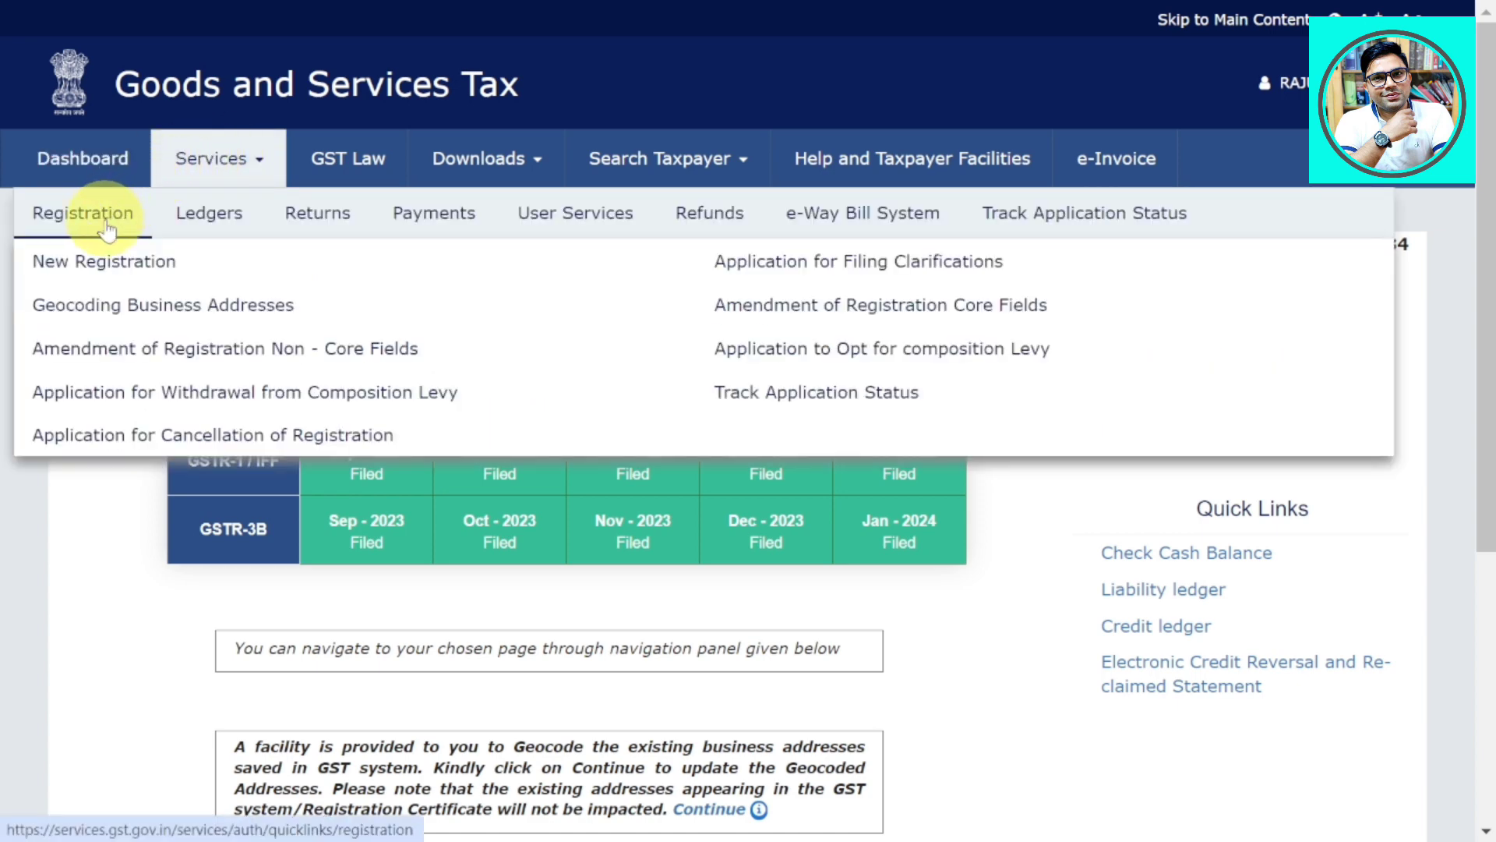
pyautogui.click(154, 437)
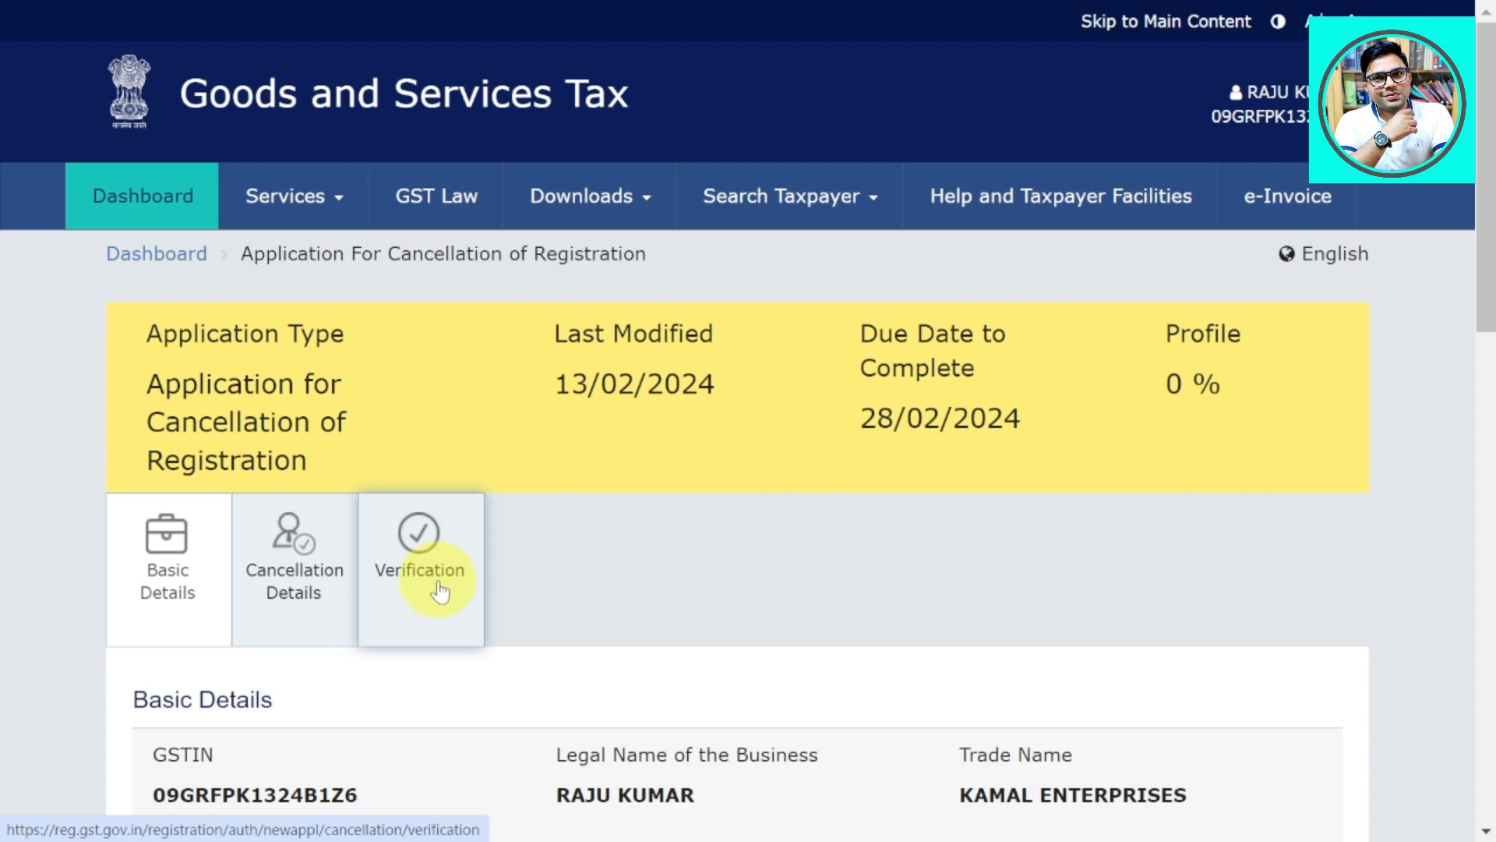
# Step: Set the address for future correspondence to be the same as the address above, and save the basic details
pyautogui.scroll(-10, 343, 320)
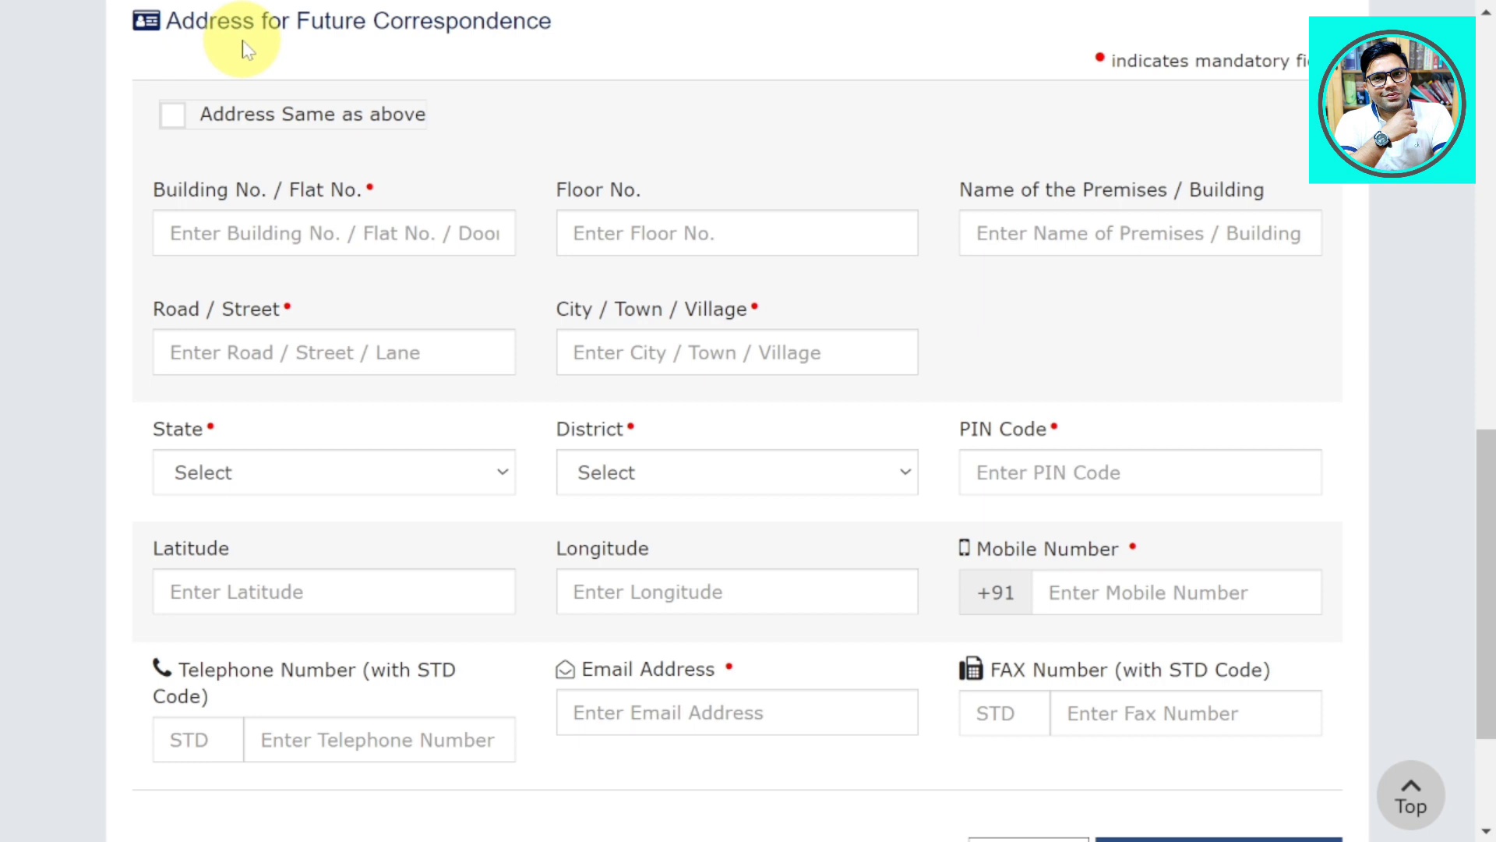
pyautogui.click(173, 115)
pyautogui.scroll(-2, 1290, 819)
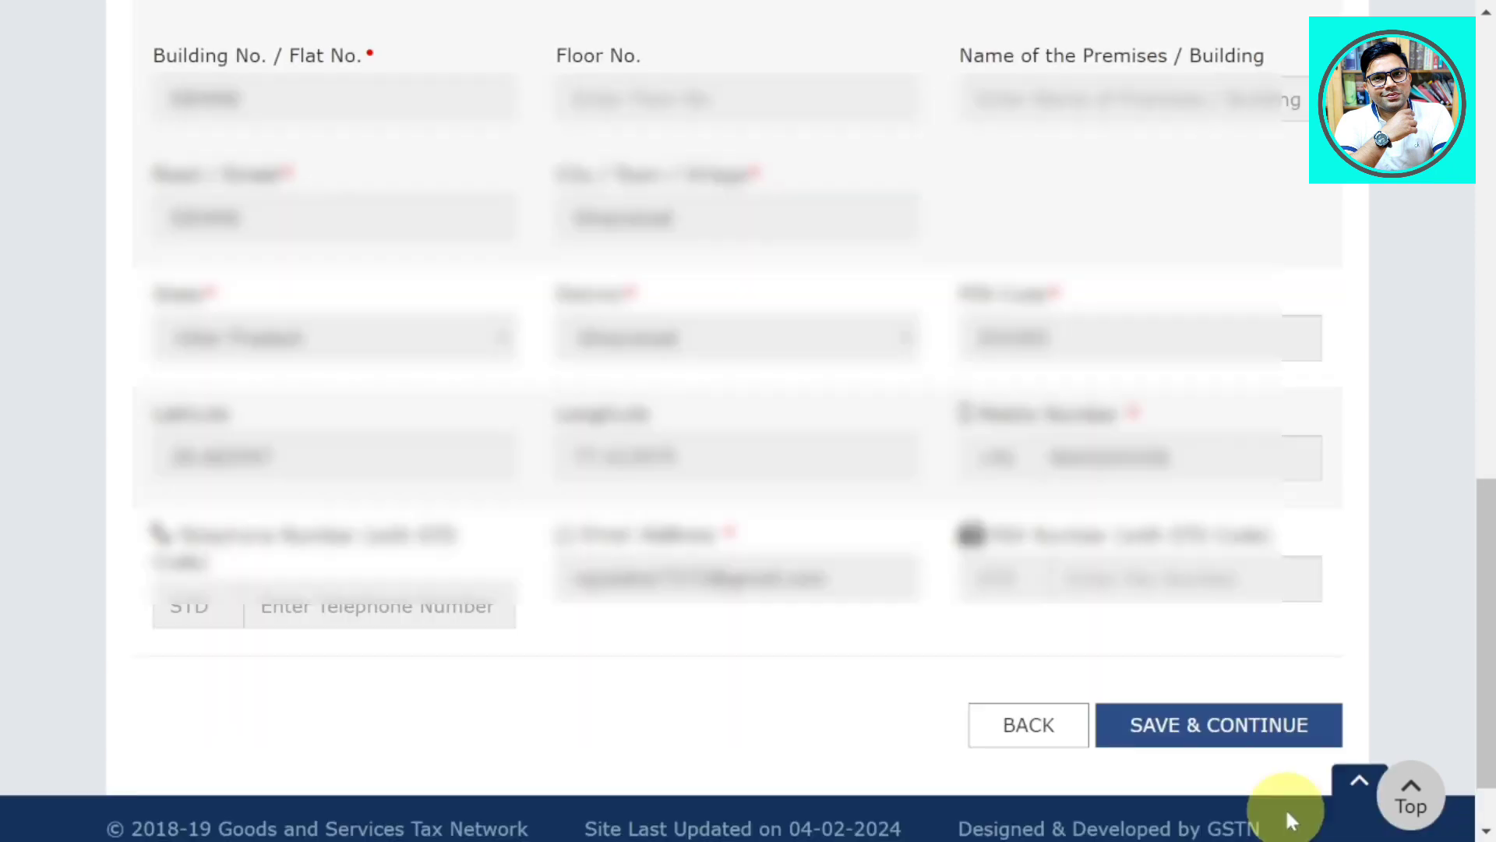
pyautogui.click(1274, 736)
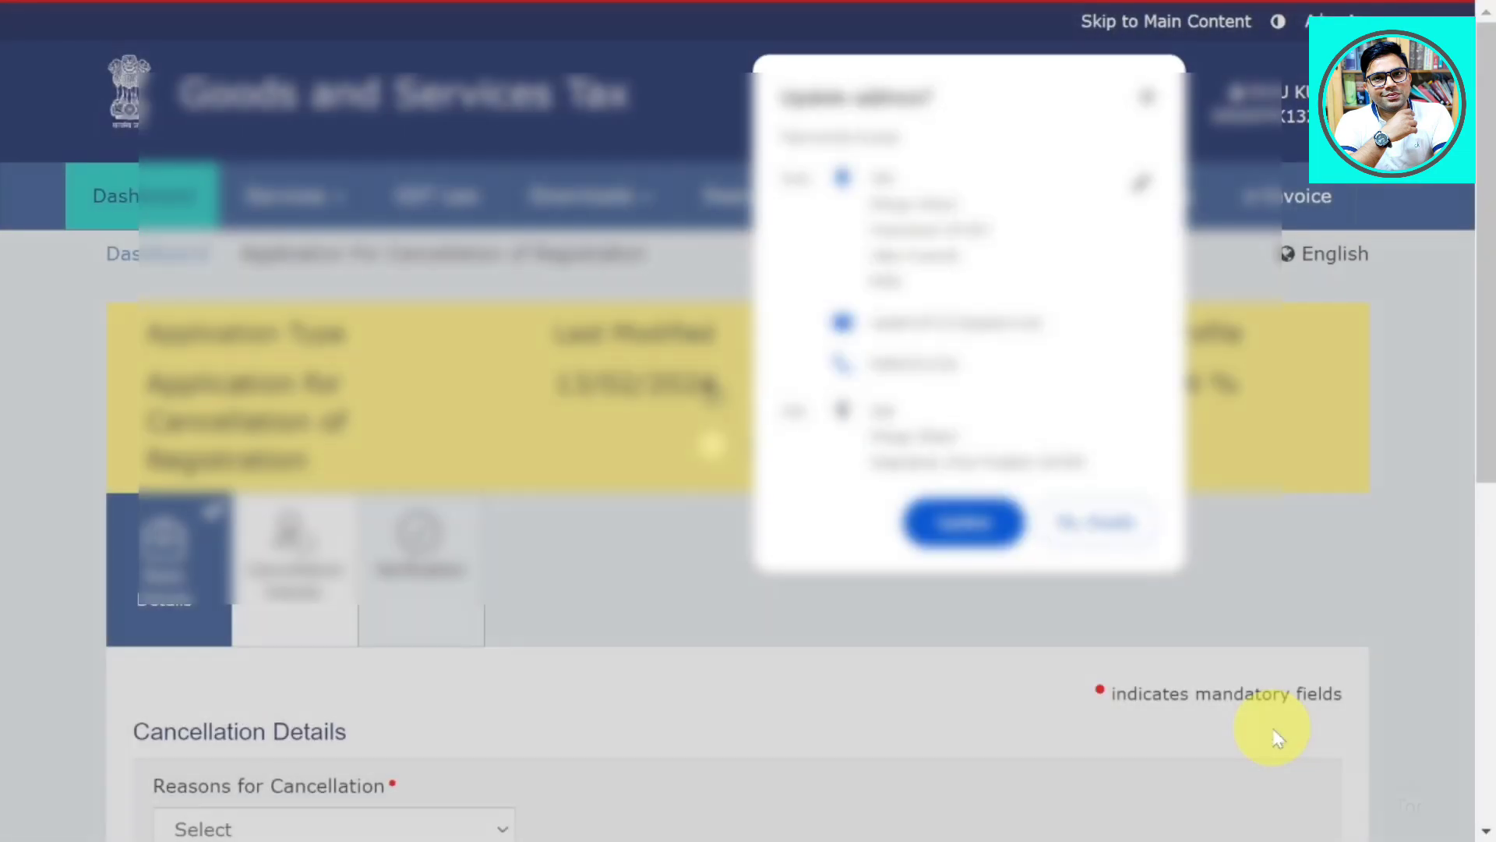
# Step: Set the reason for cancellation to Discontinuance of business/ Closure of business
pyautogui.scroll(-3, 201, 326)
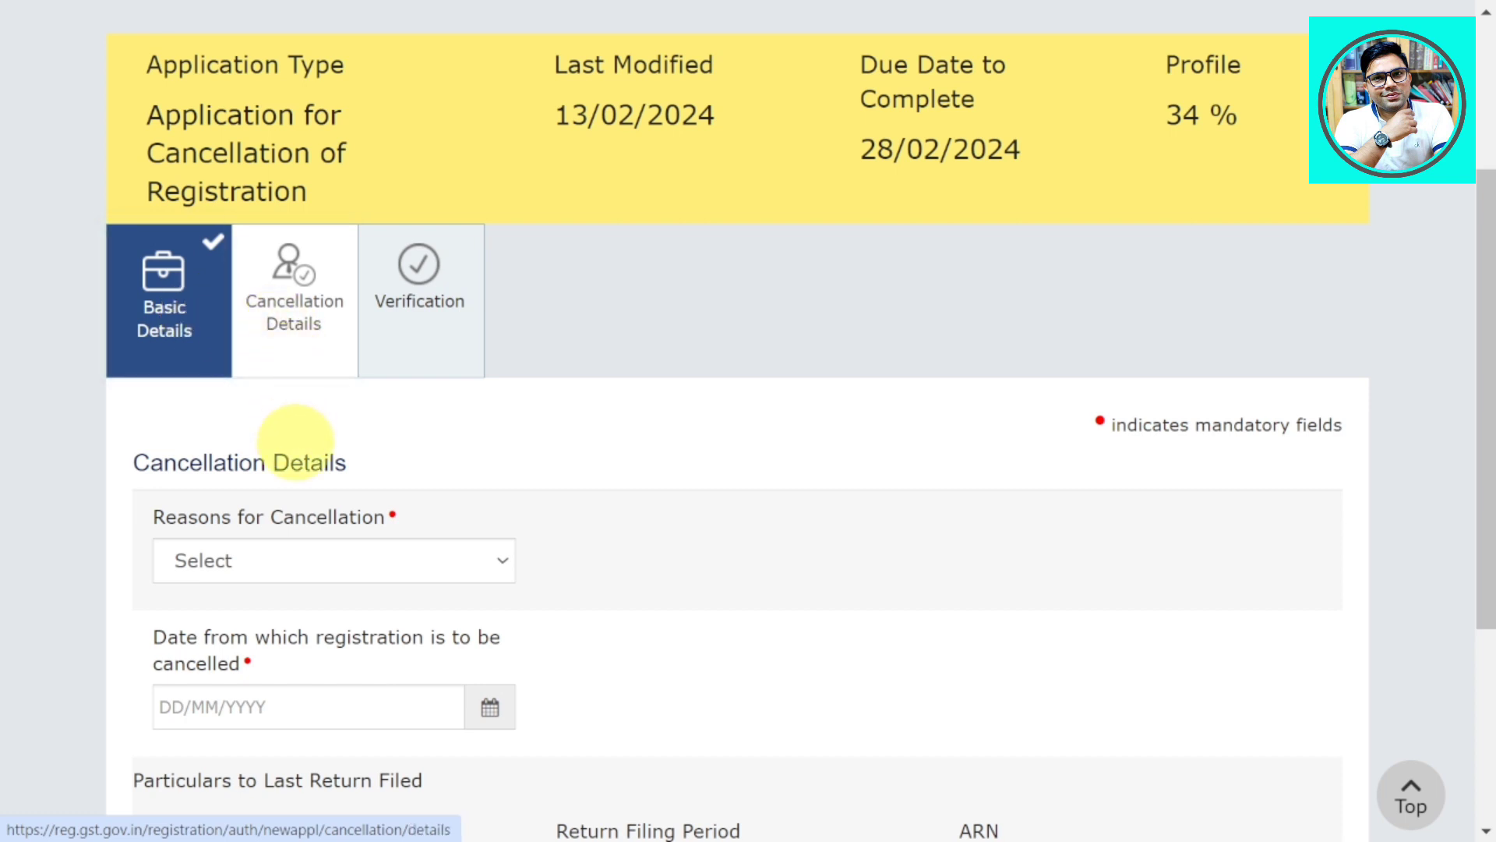
pyautogui.click(304, 561)
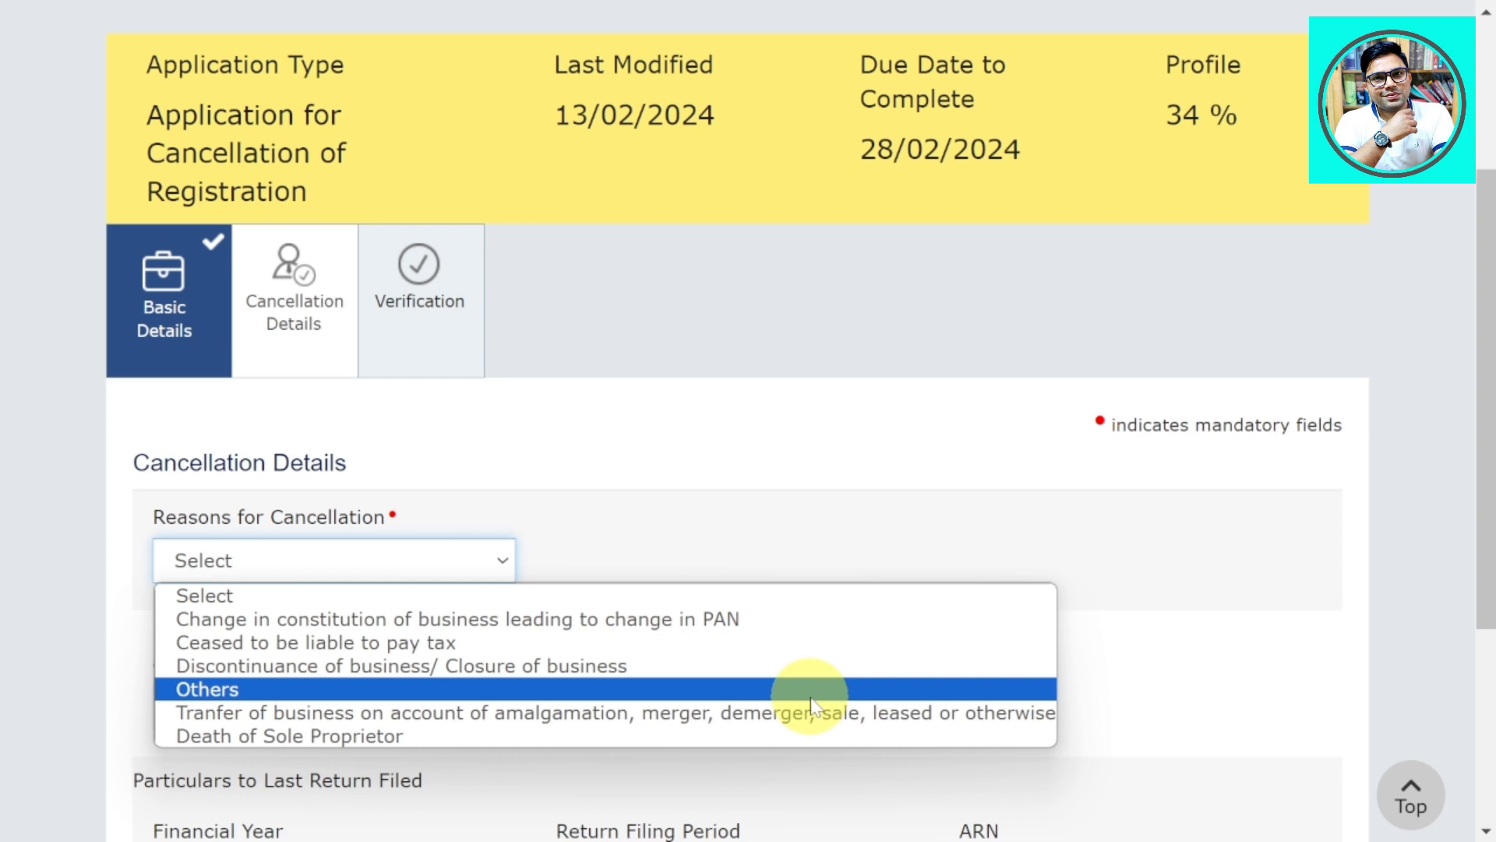
pyautogui.click(810, 695)
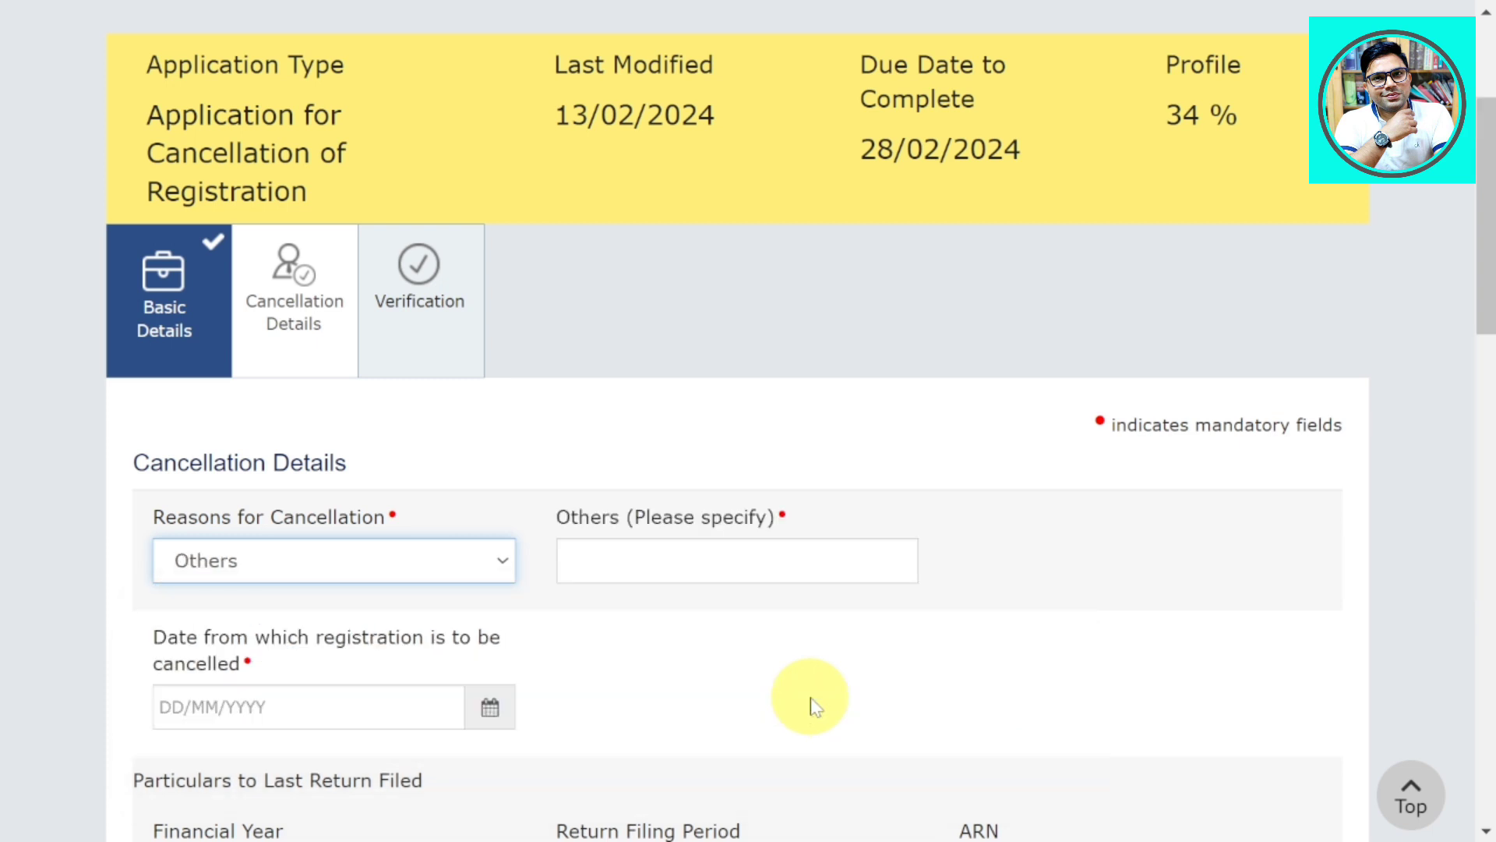
pyautogui.click(762, 559)
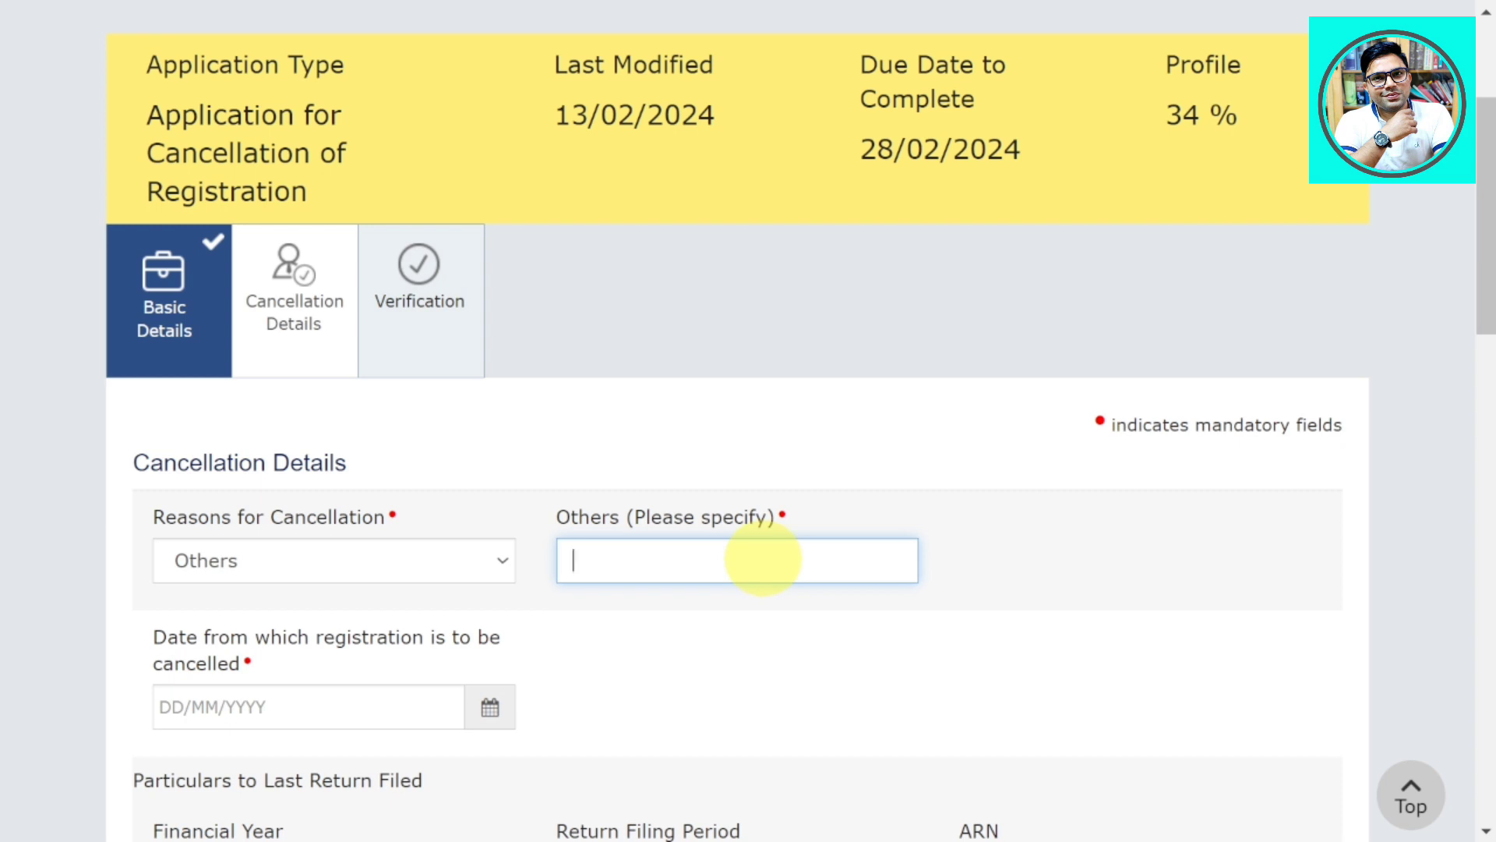
pyautogui.click(468, 571)
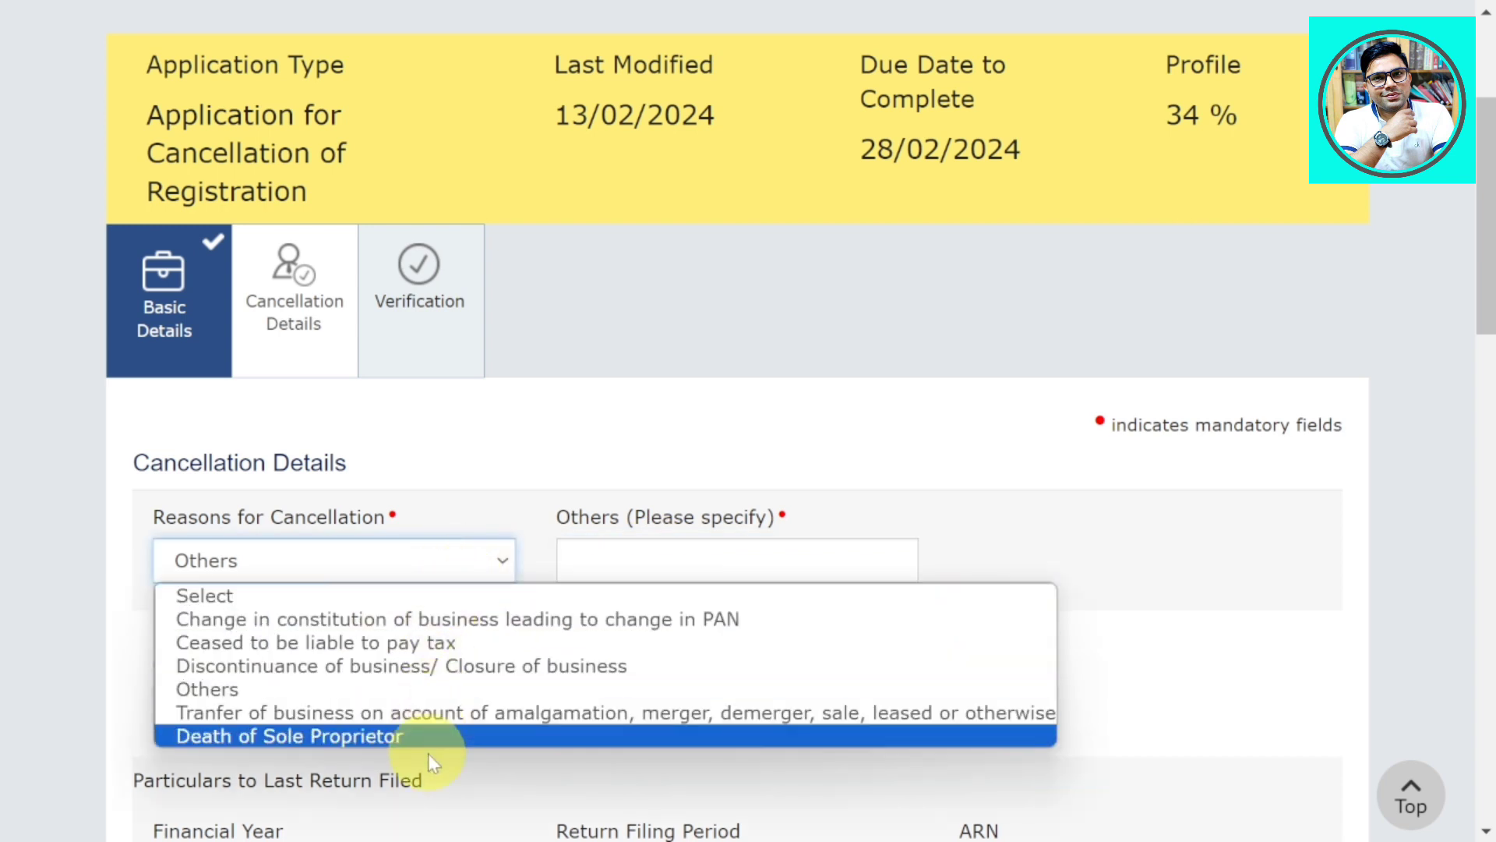
pyautogui.click(449, 668)
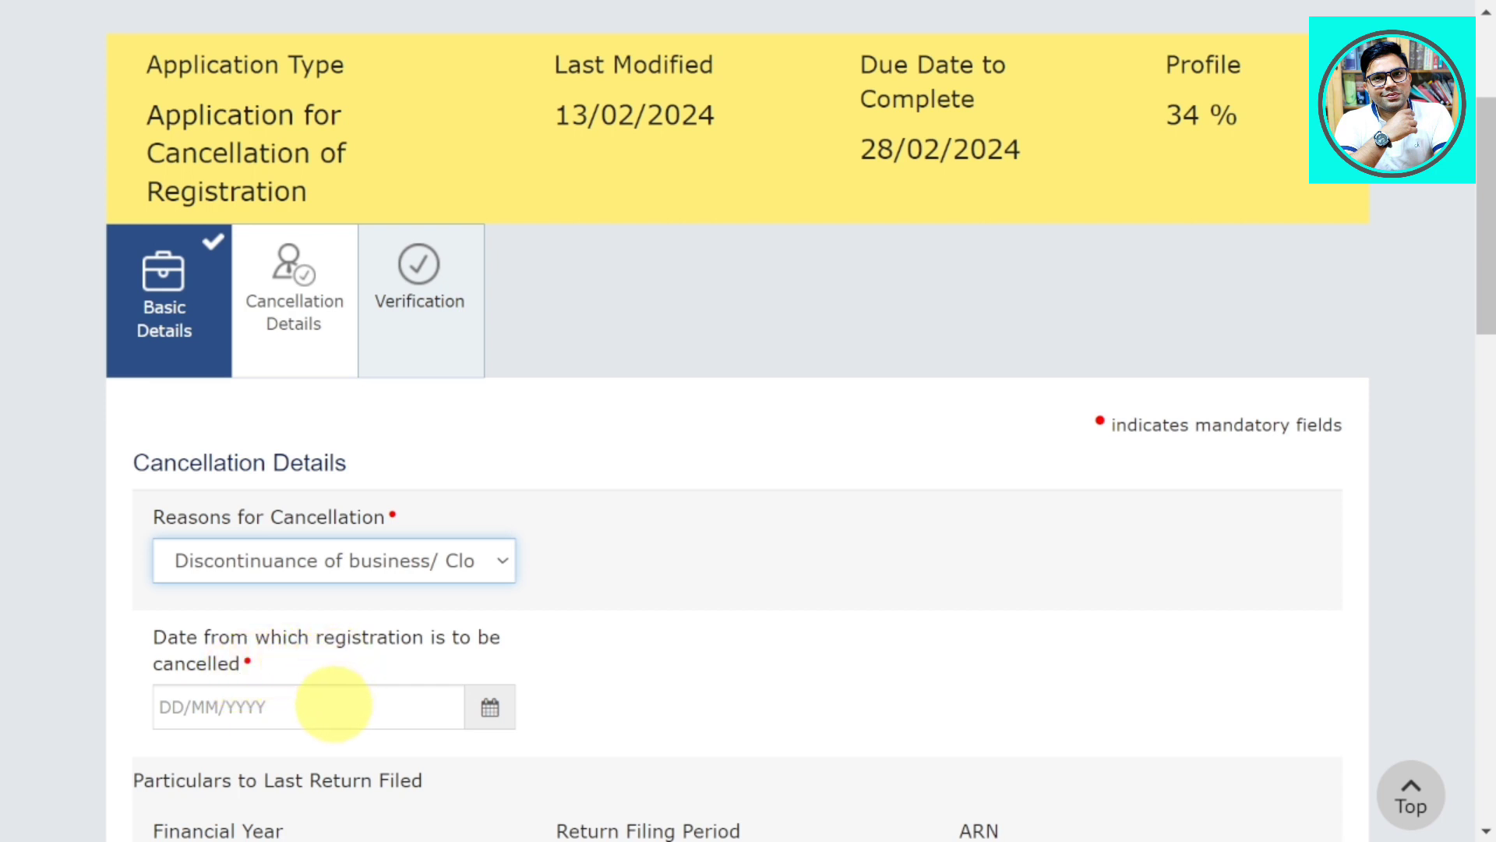
# Step: Enter 13/02/2024 as the date from which registration is to be cancelled
pyautogui.click(261, 697)
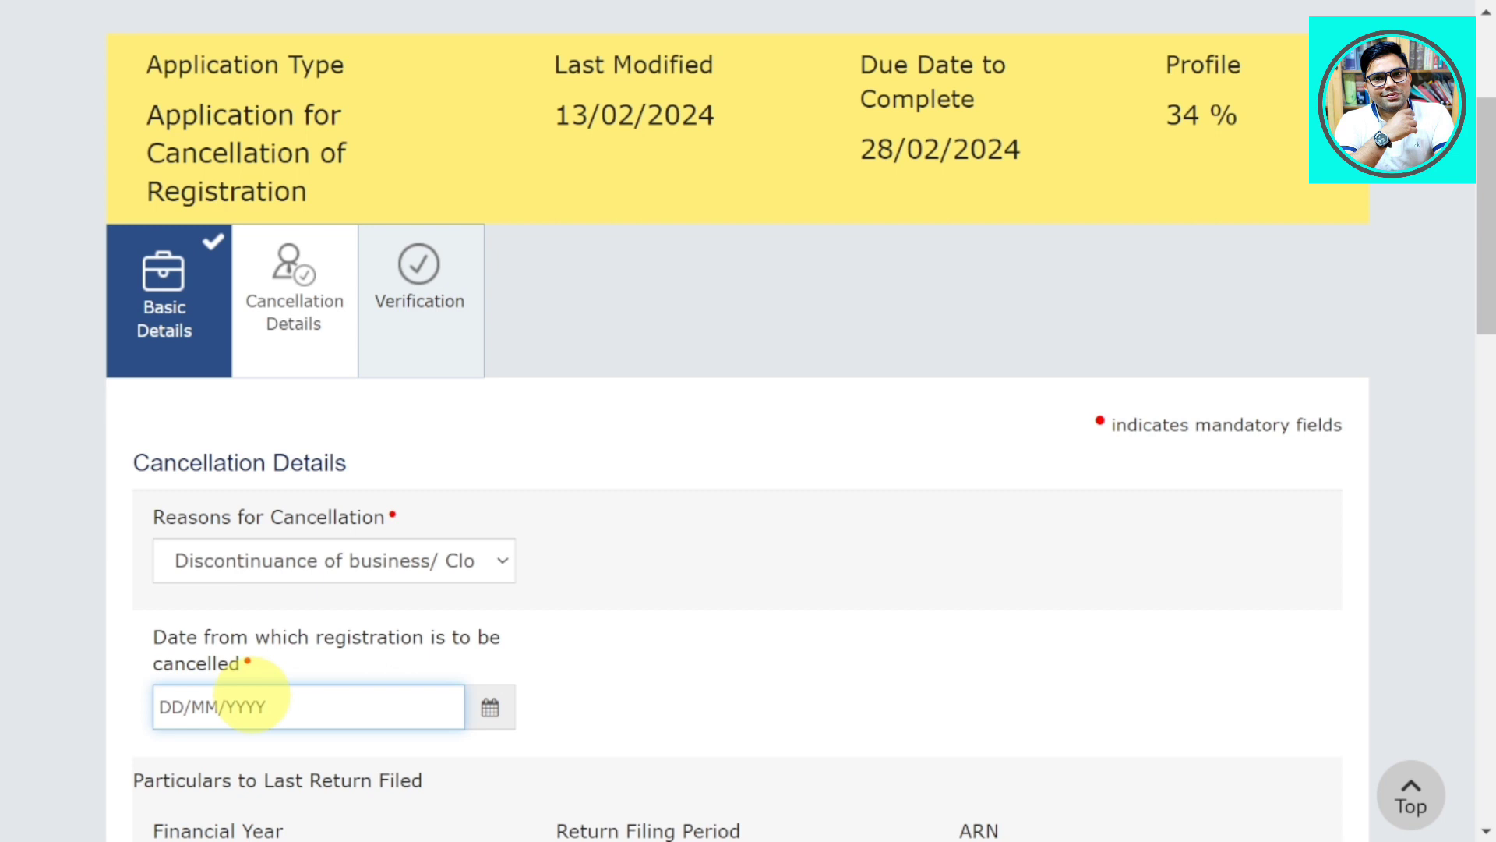
pyautogui.write('13/02/2023')
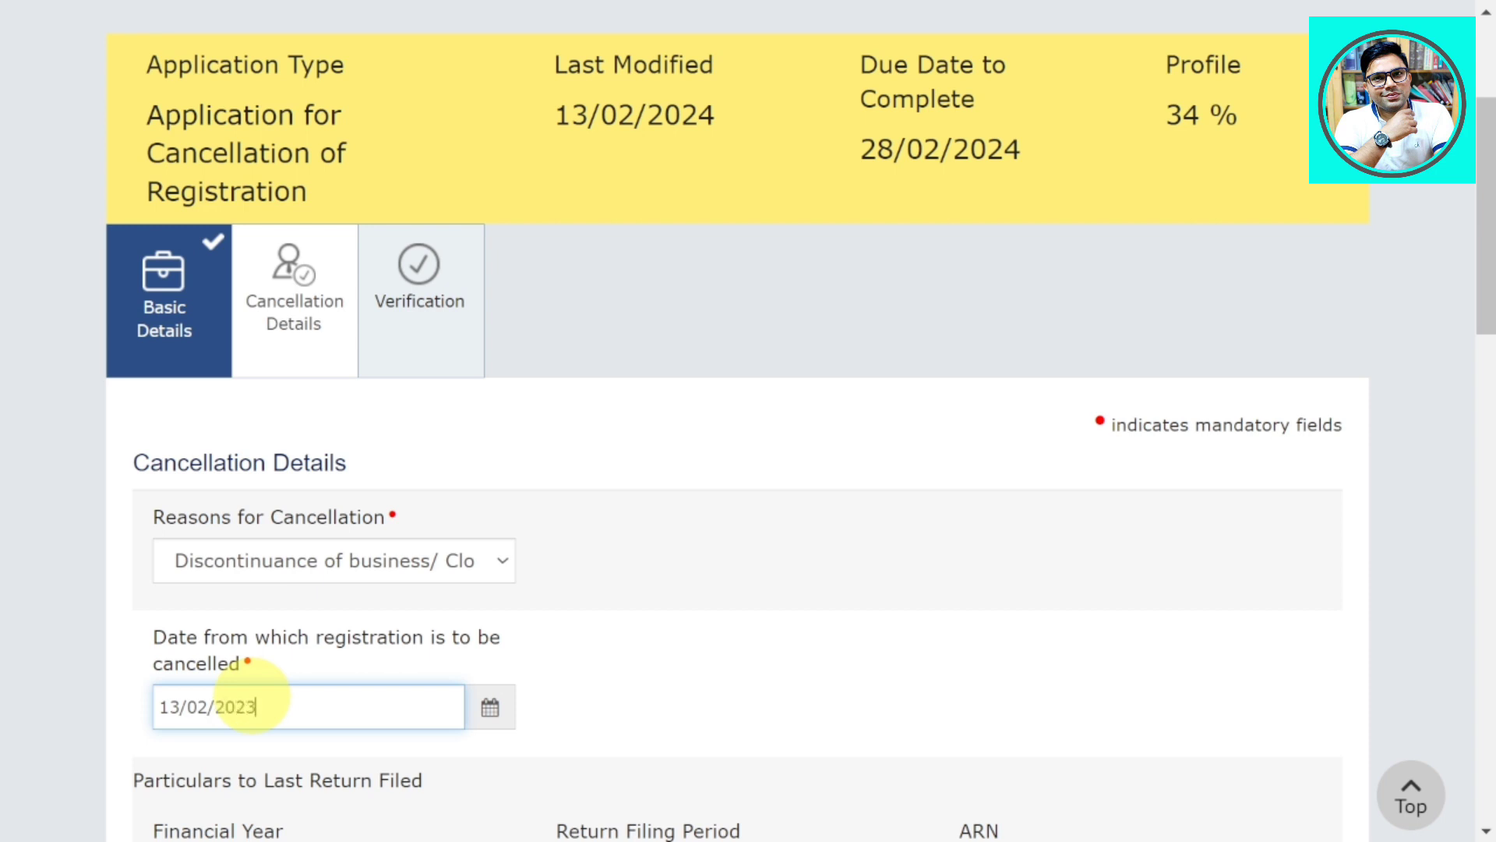
pyautogui.press('BackSpace')
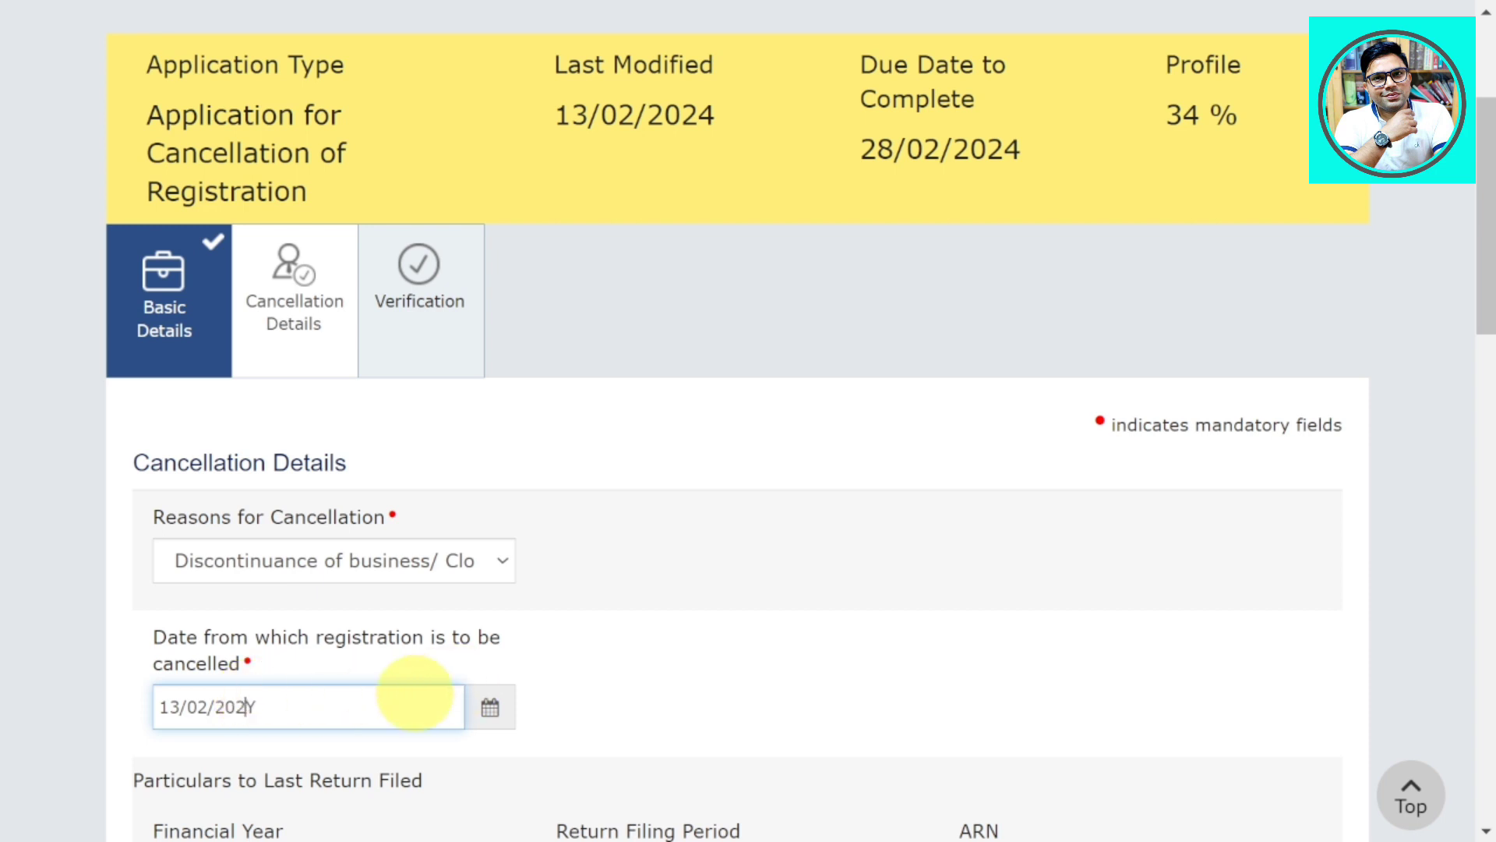
pyautogui.press('BackSpace')
pyautogui.press('BackSpace')
pyautogui.press('BackSpace')
pyautogui.write('2024')
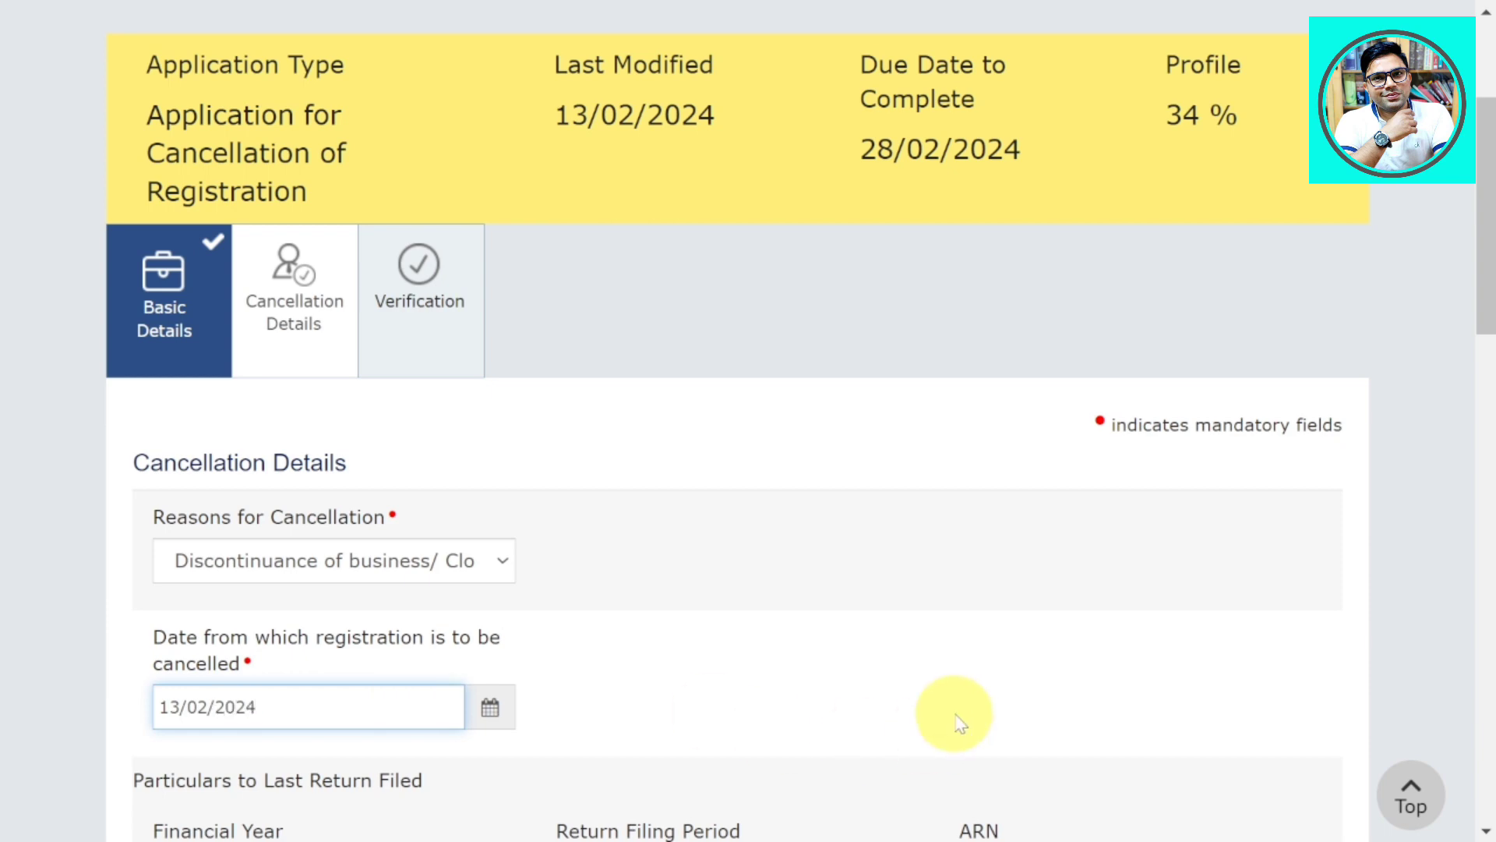
pyautogui.click(959, 721)
# Step: Review the last return filed particulars and the Tax Payable on Stock table's description and stock value headings
pyautogui.scroll(-8, 960, 723)
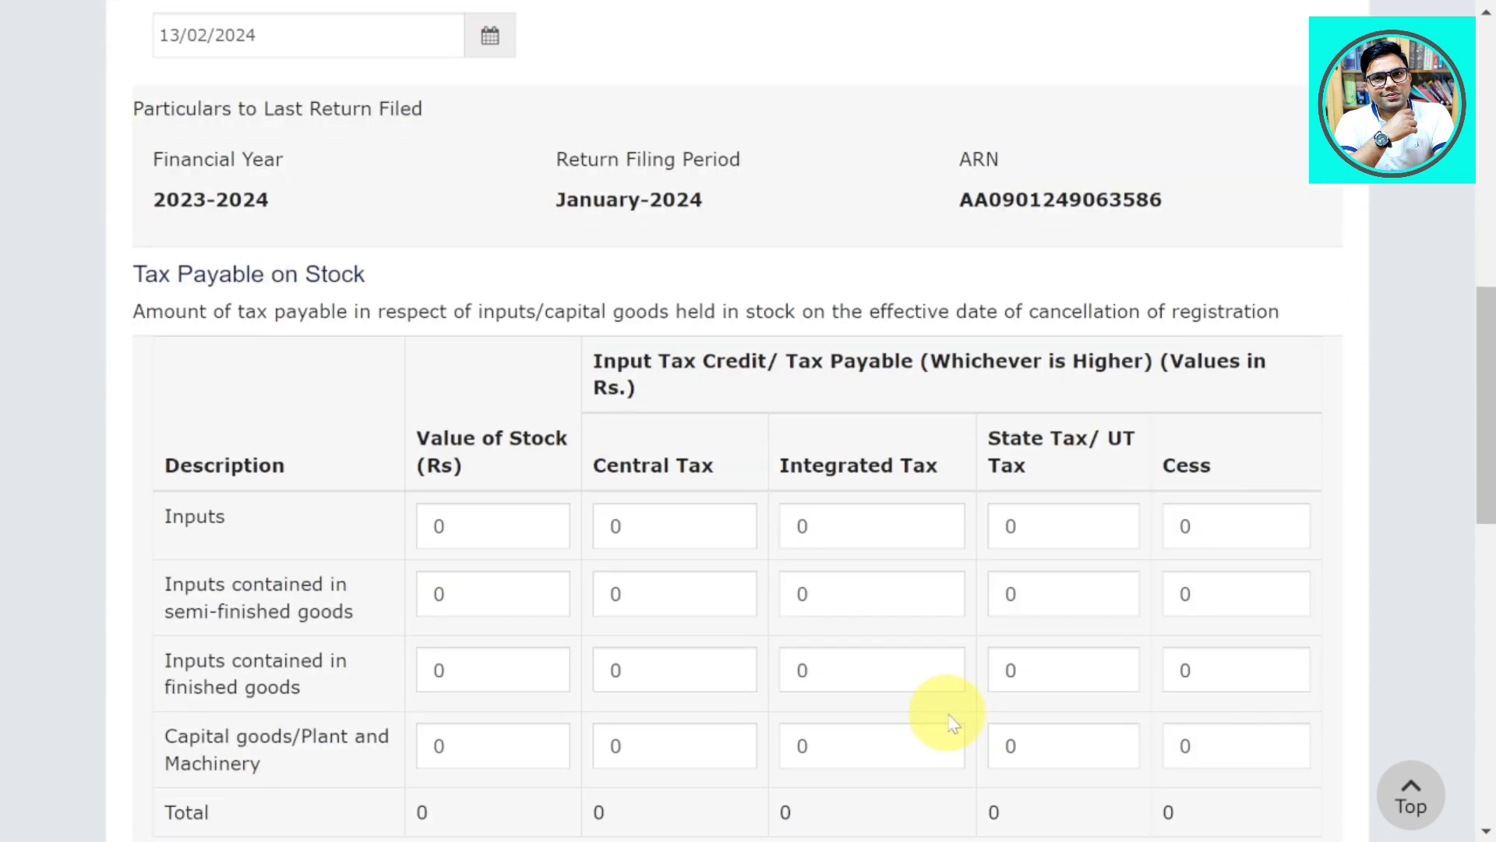
pyautogui.scroll(2, 951, 721)
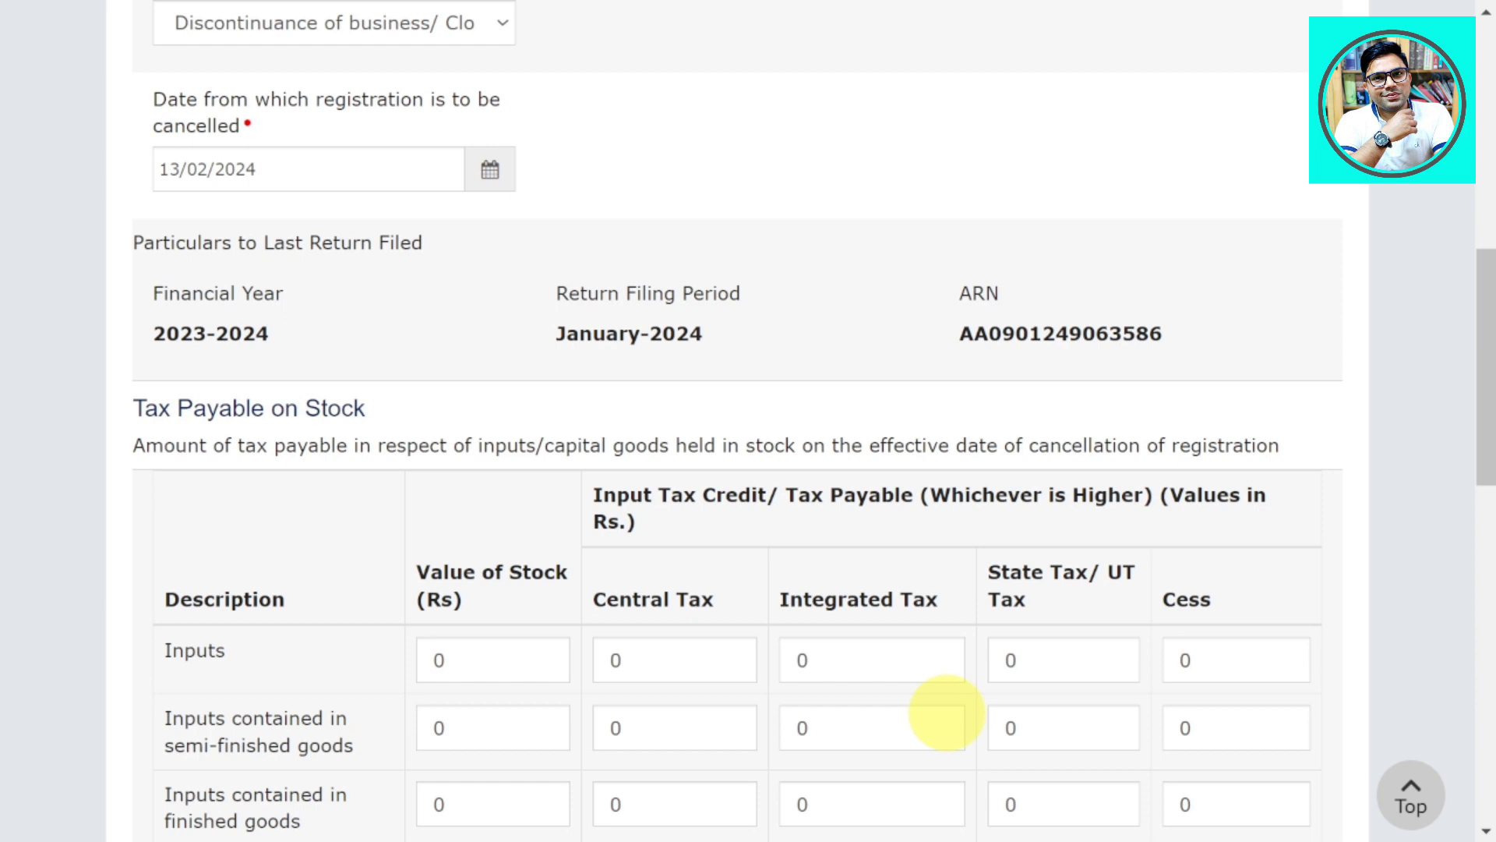
pyautogui.moveTo(144, 408); pyautogui.dragTo(364, 407)
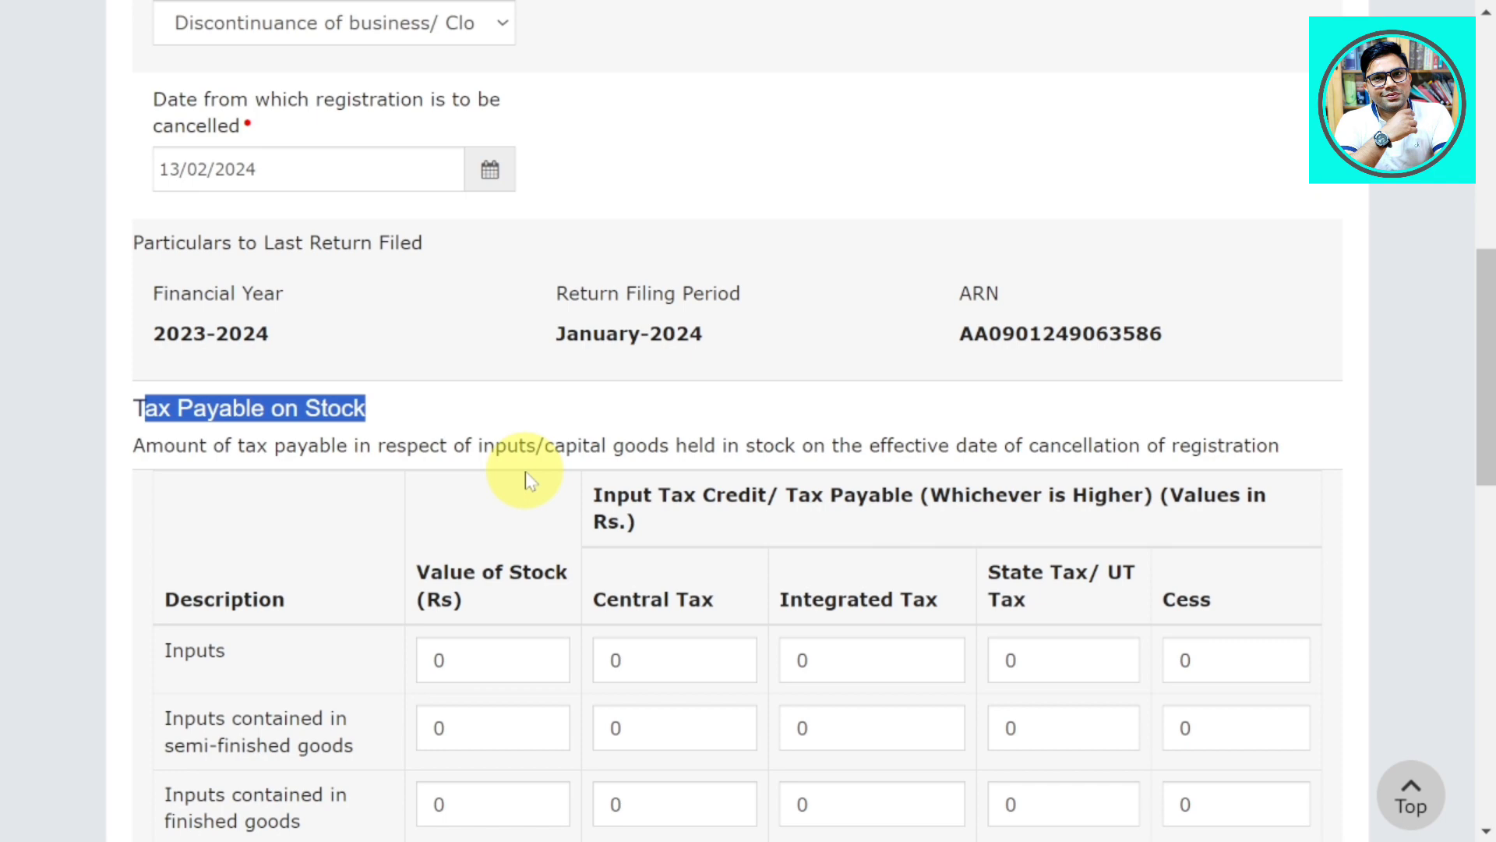
pyautogui.click(526, 480)
pyautogui.scroll(-3, 222, 374)
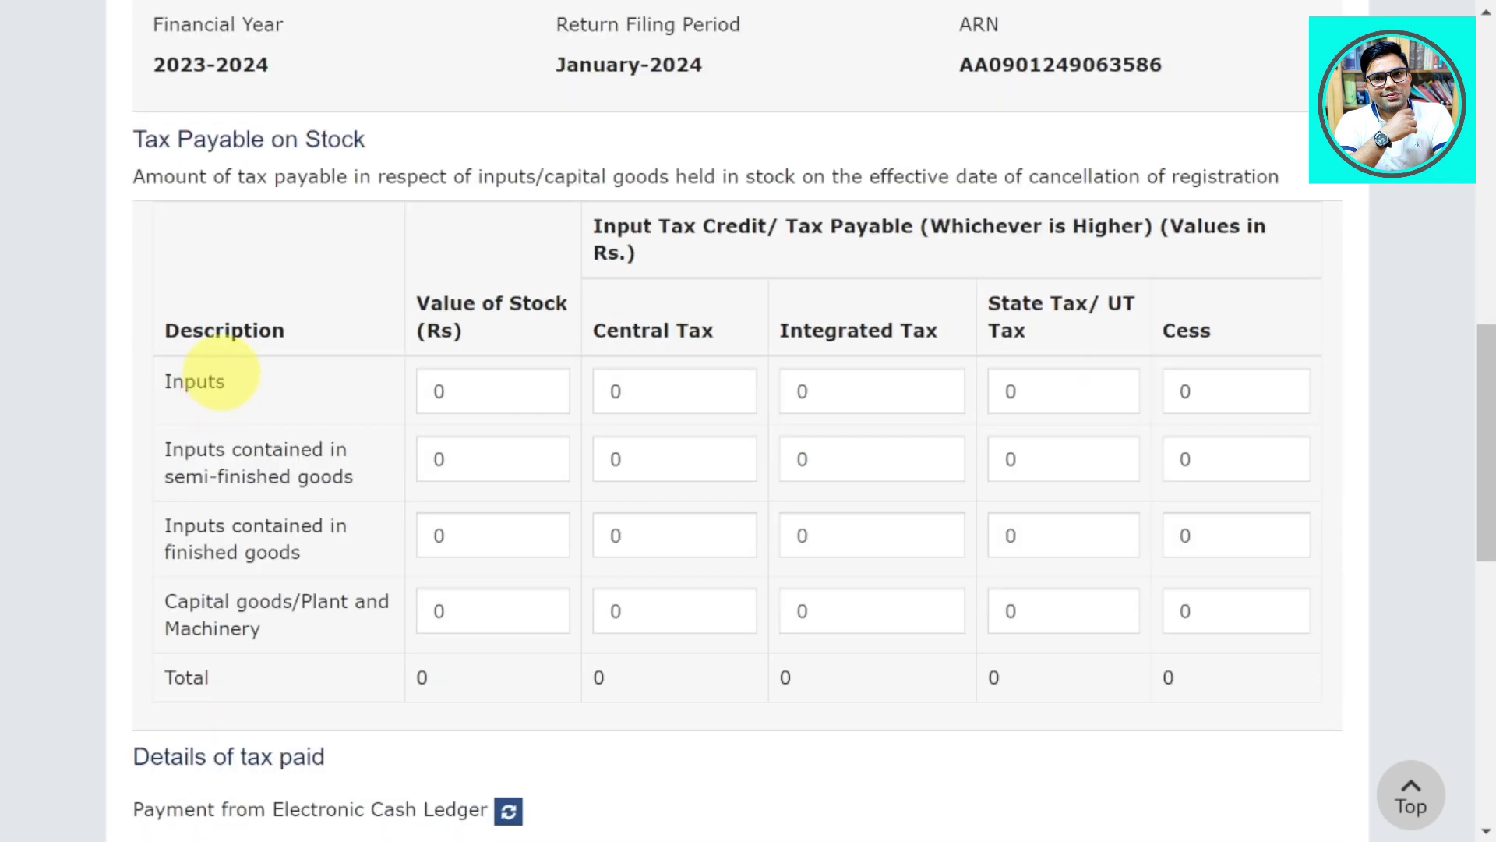
pyautogui.moveTo(222, 374); pyautogui.dragTo(134, 378)
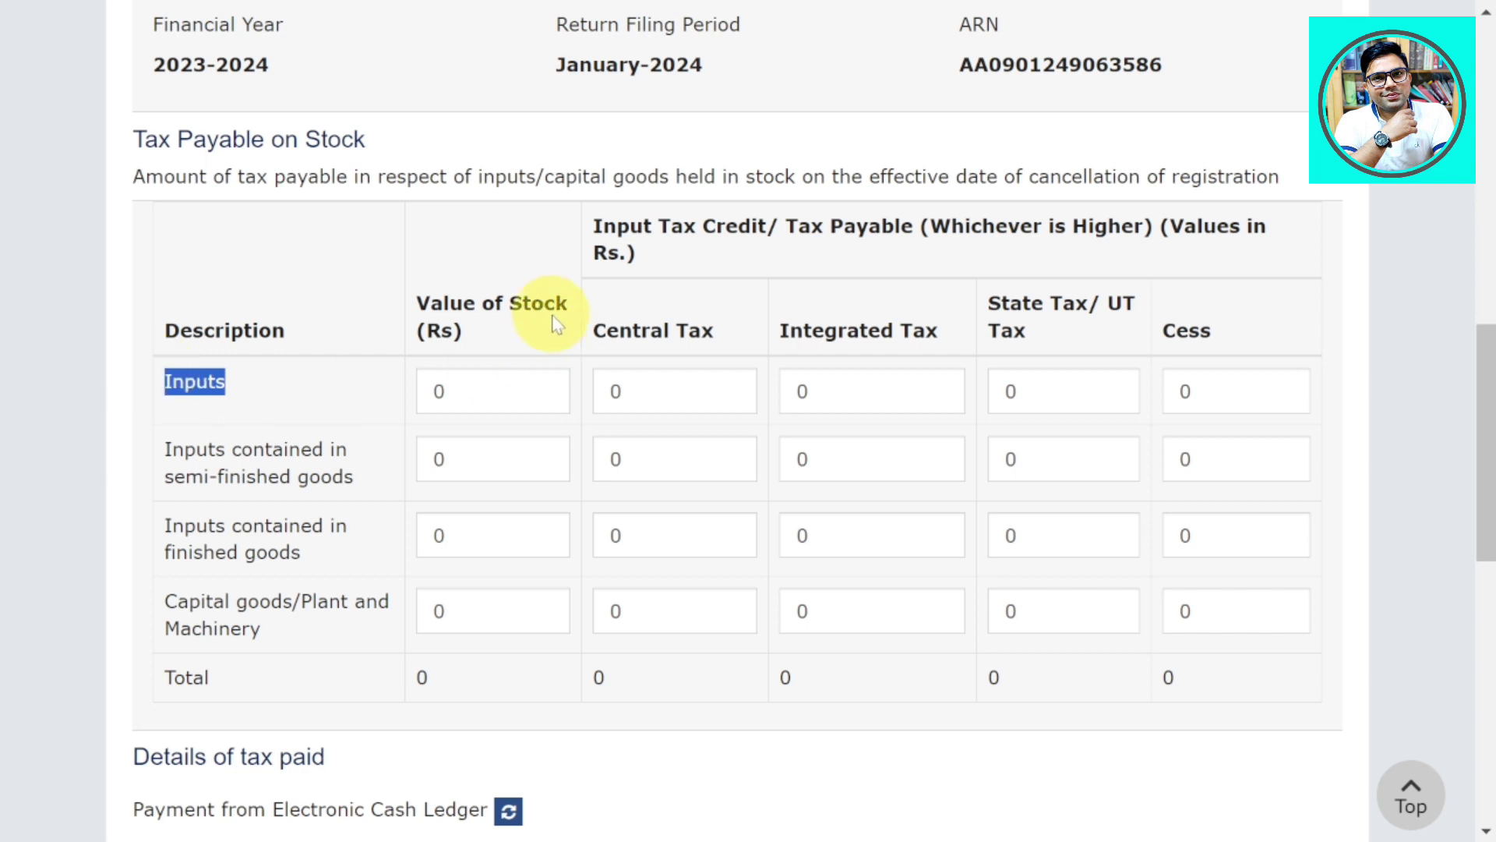
pyautogui.moveTo(566, 304); pyautogui.dragTo(411, 307)
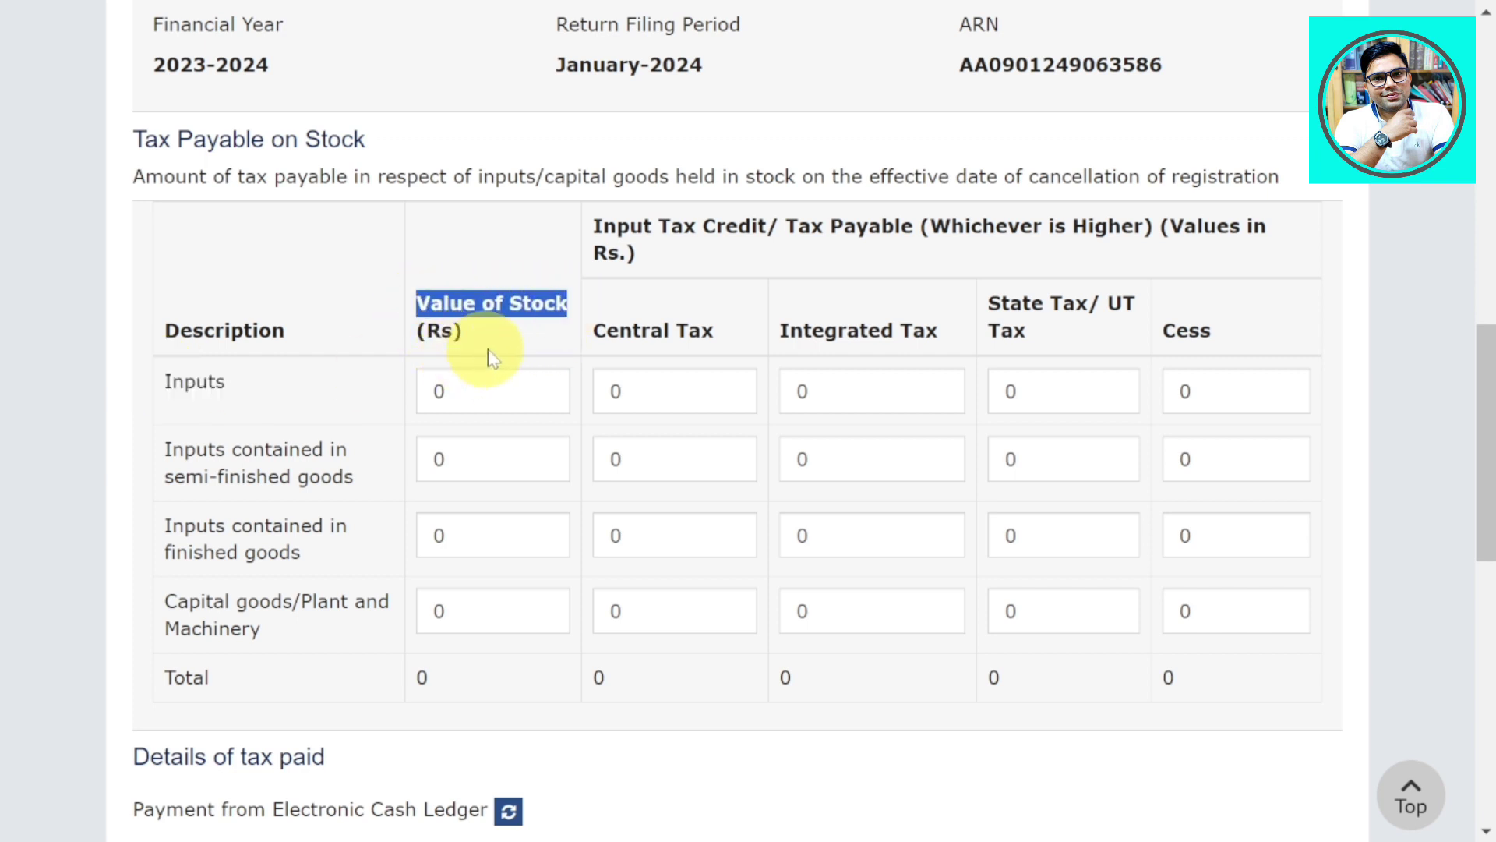
# Step: Check the stock value and tax fields for inputs, semi-finished goods, finished goods and capital goods in the Tax Payable on Stock table
pyautogui.click(497, 390)
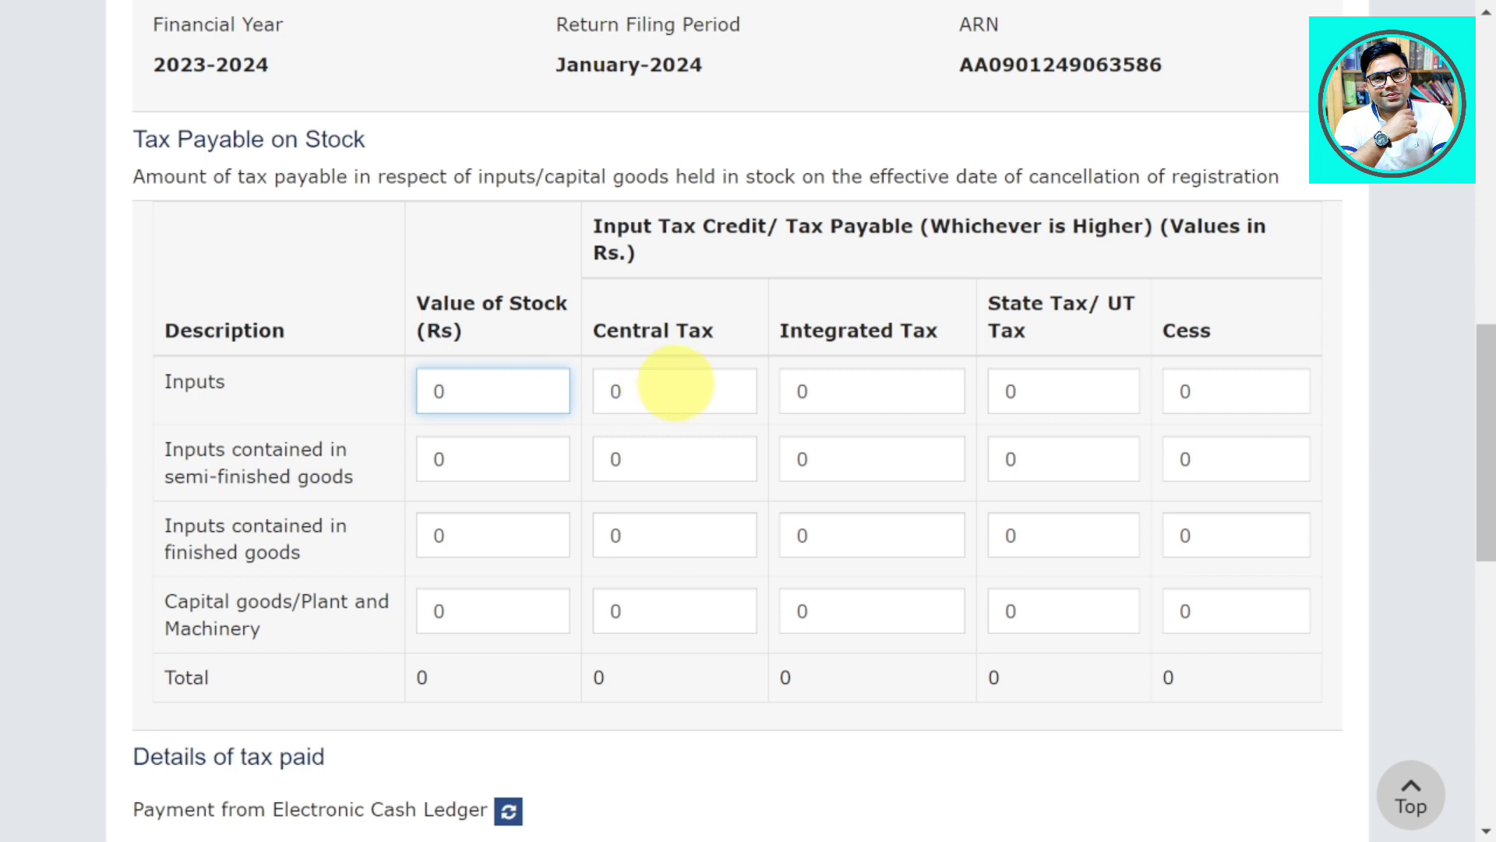
pyautogui.click(675, 383)
pyautogui.click(861, 387)
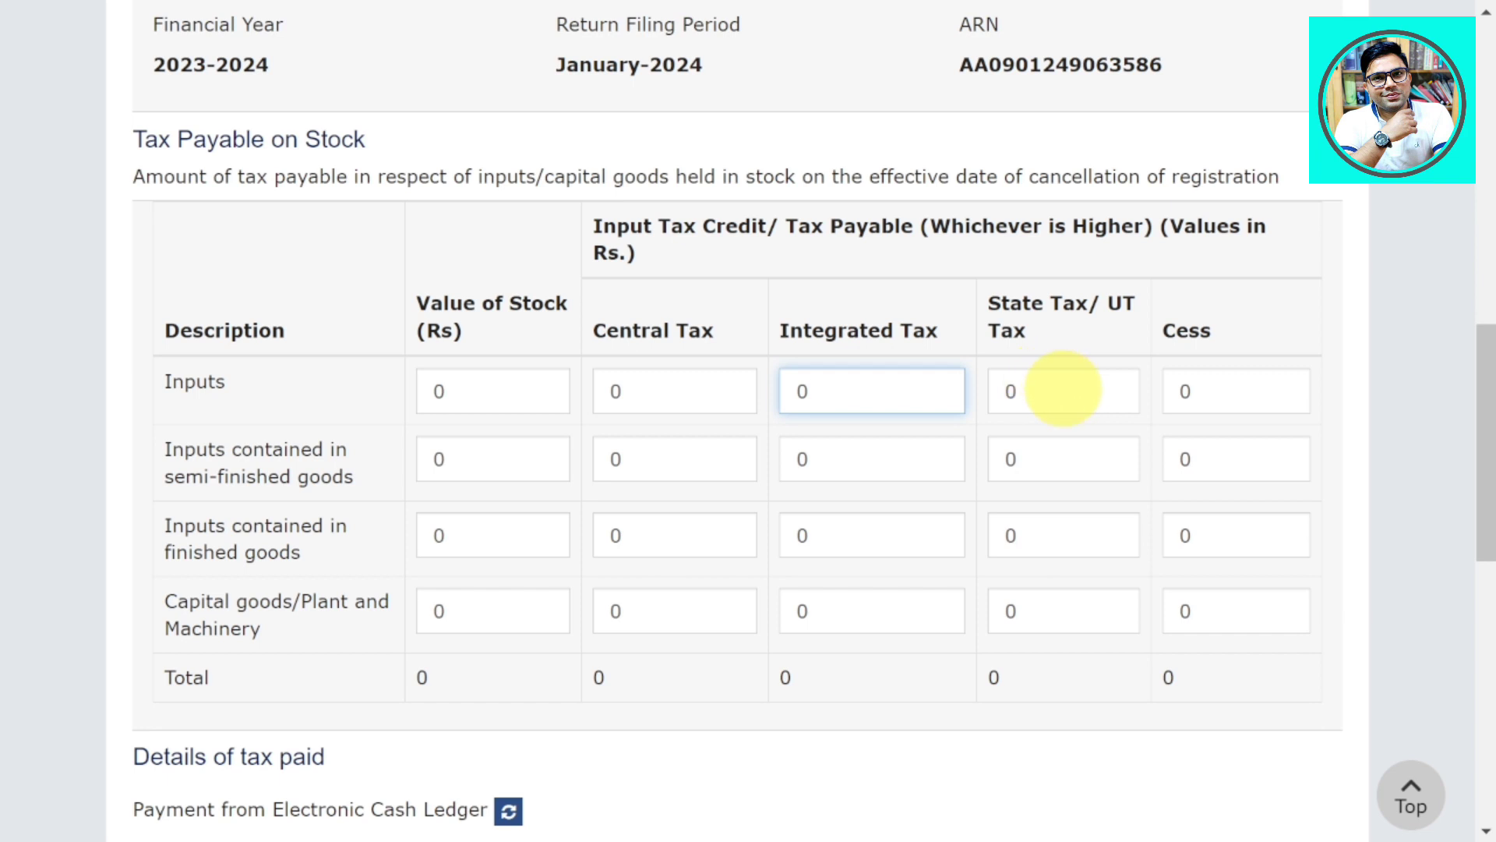
pyautogui.click(1060, 388)
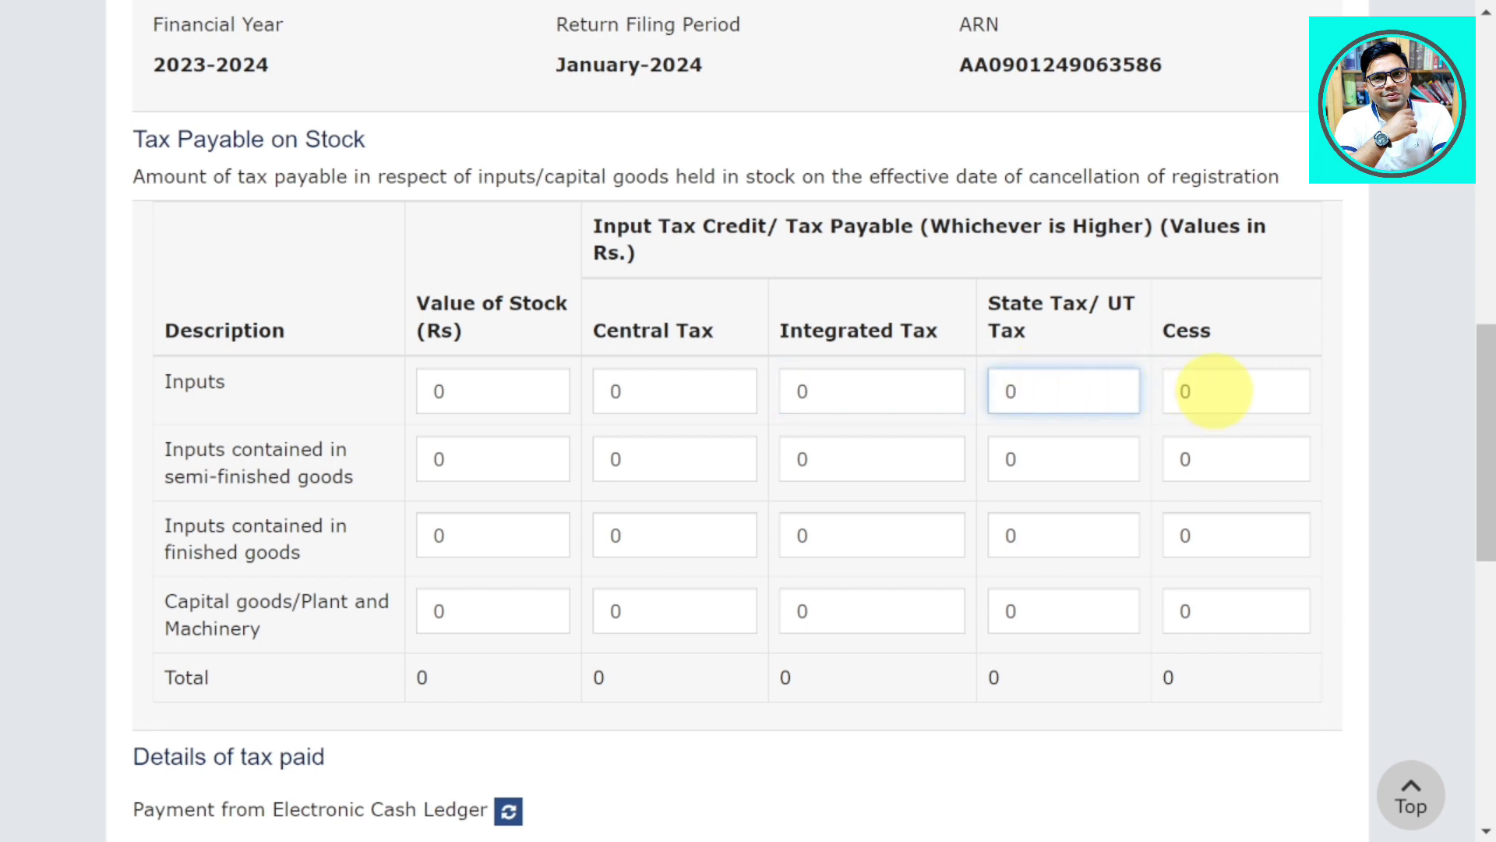
pyautogui.click(1198, 392)
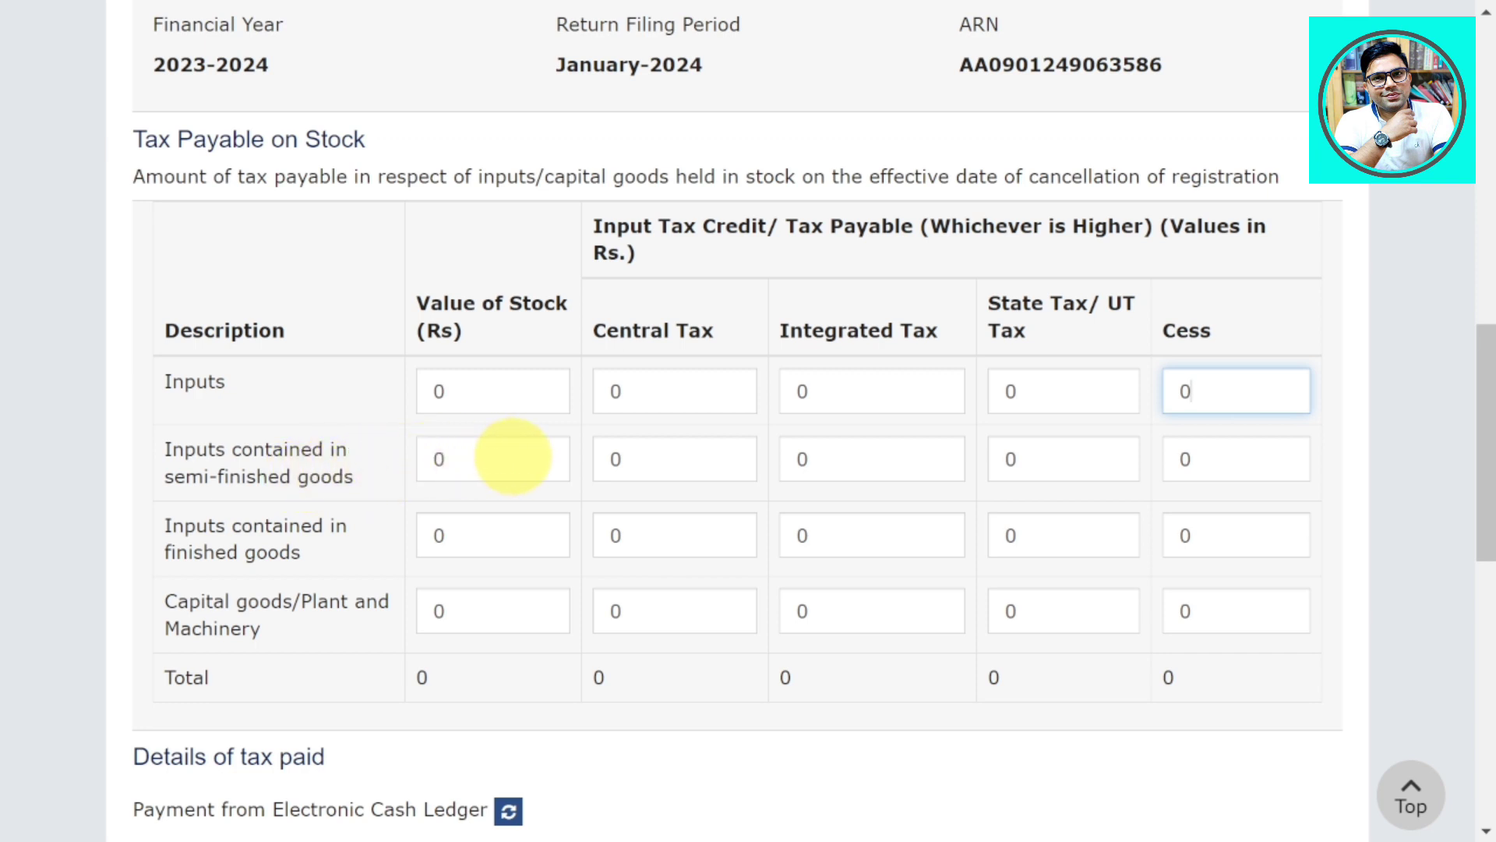
pyautogui.click(511, 456)
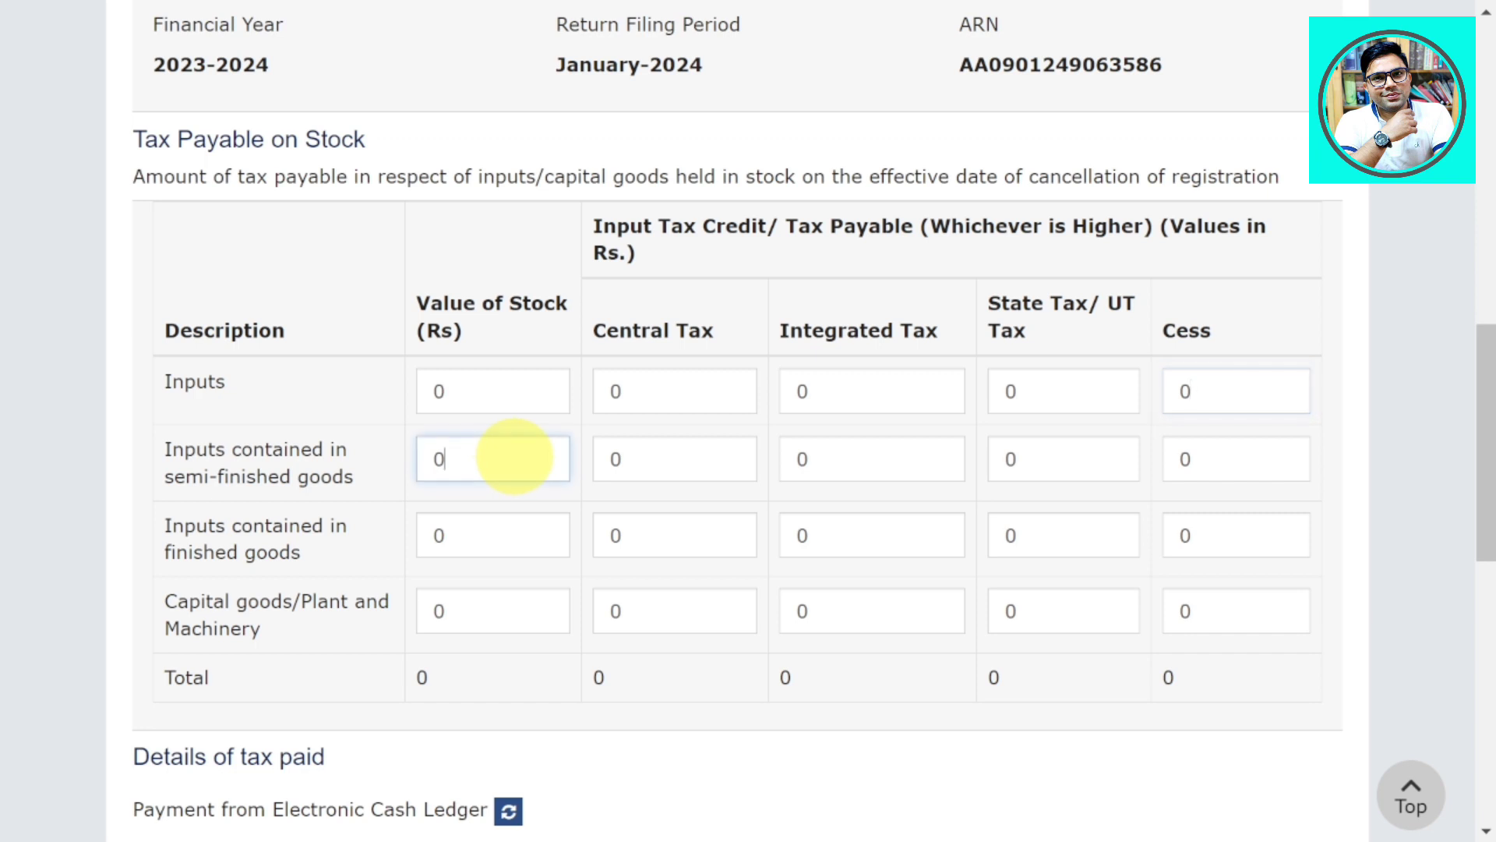
pyautogui.click(699, 457)
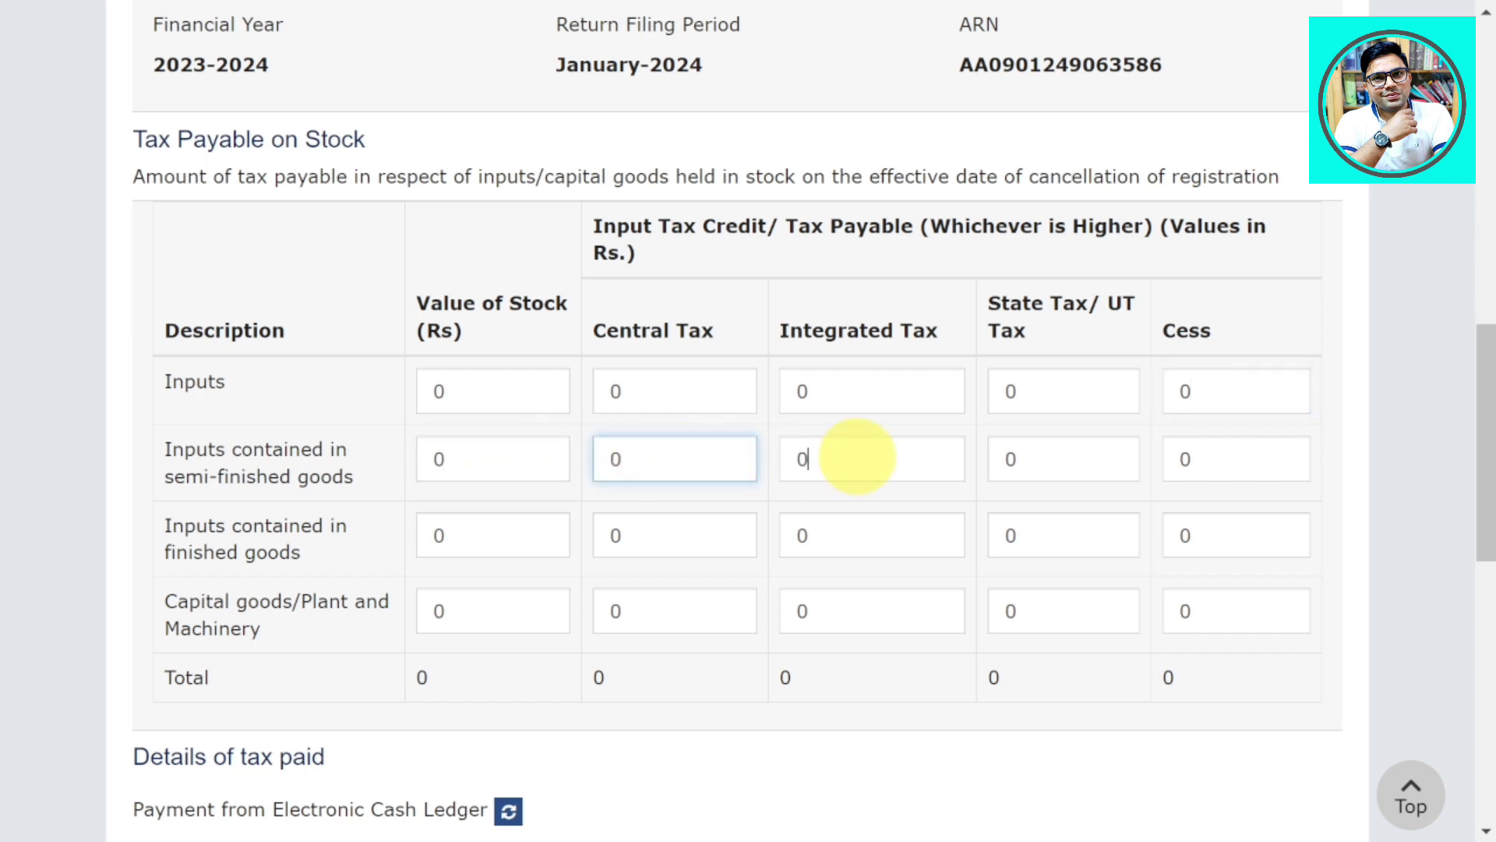
pyautogui.click(853, 456)
pyautogui.click(1027, 466)
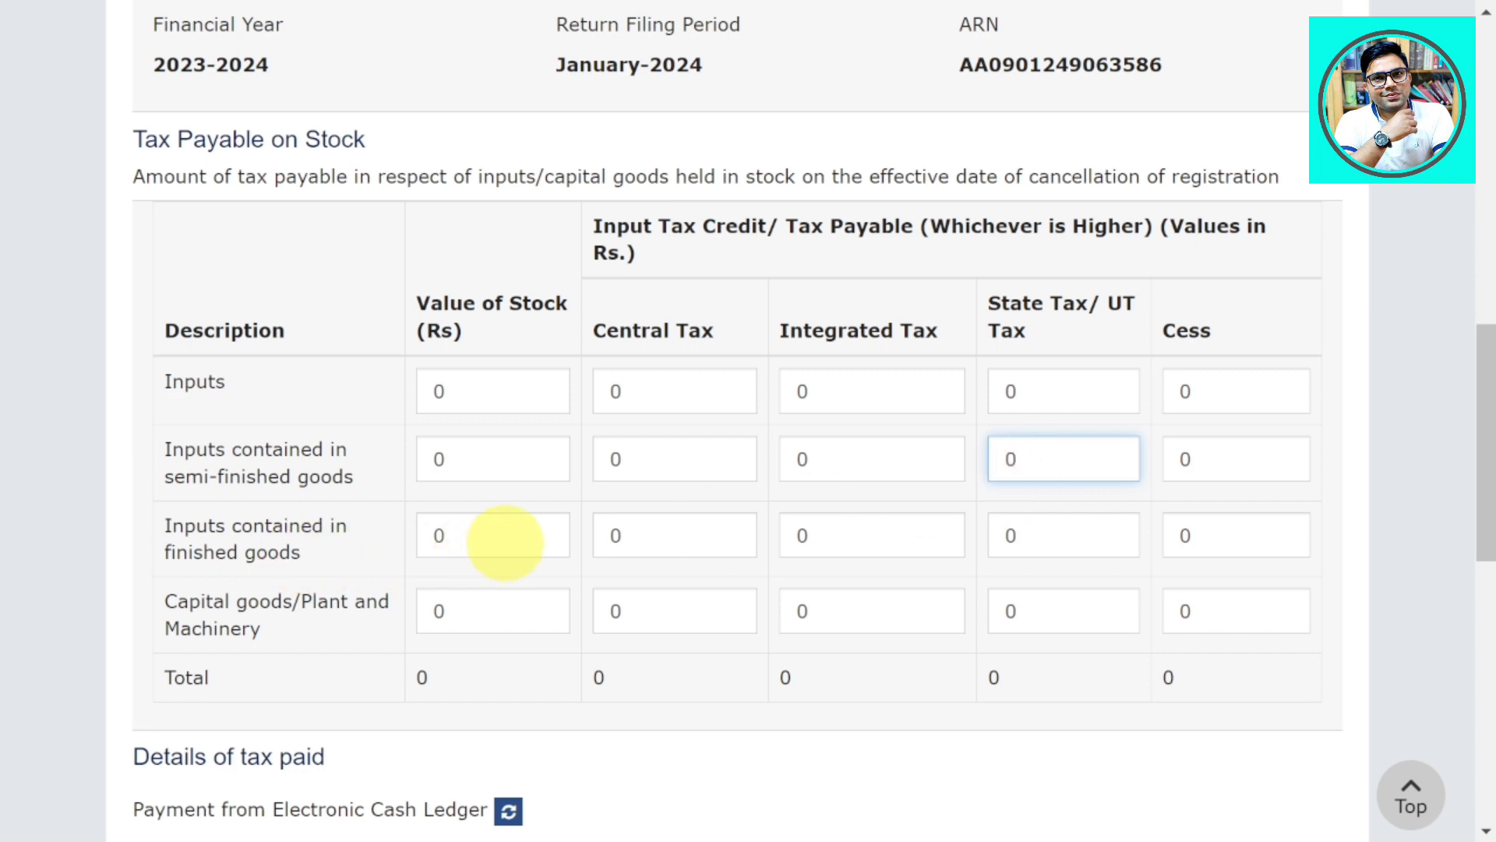
pyautogui.click(505, 534)
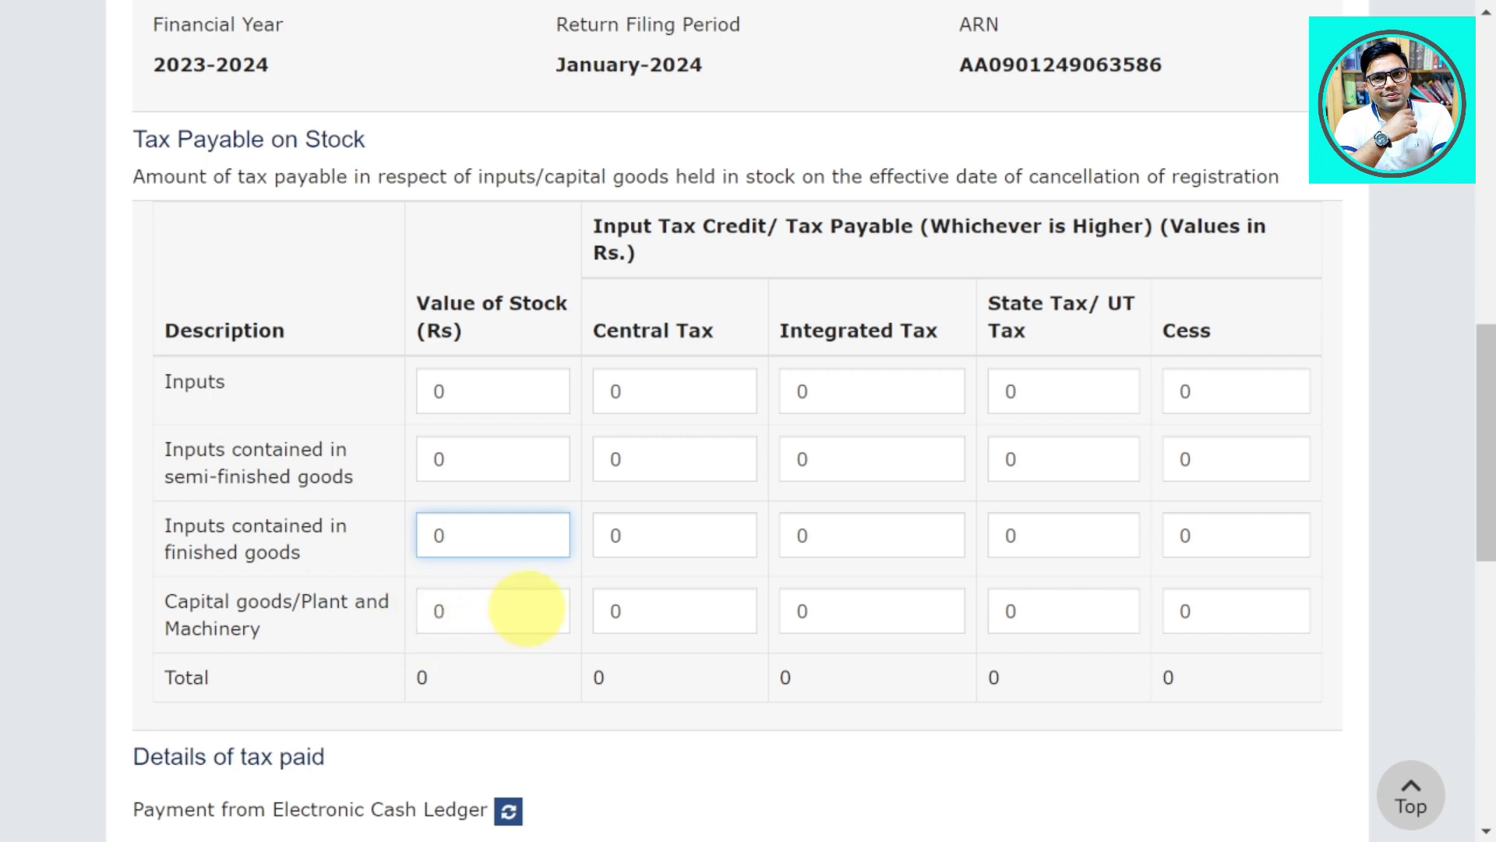
pyautogui.click(527, 607)
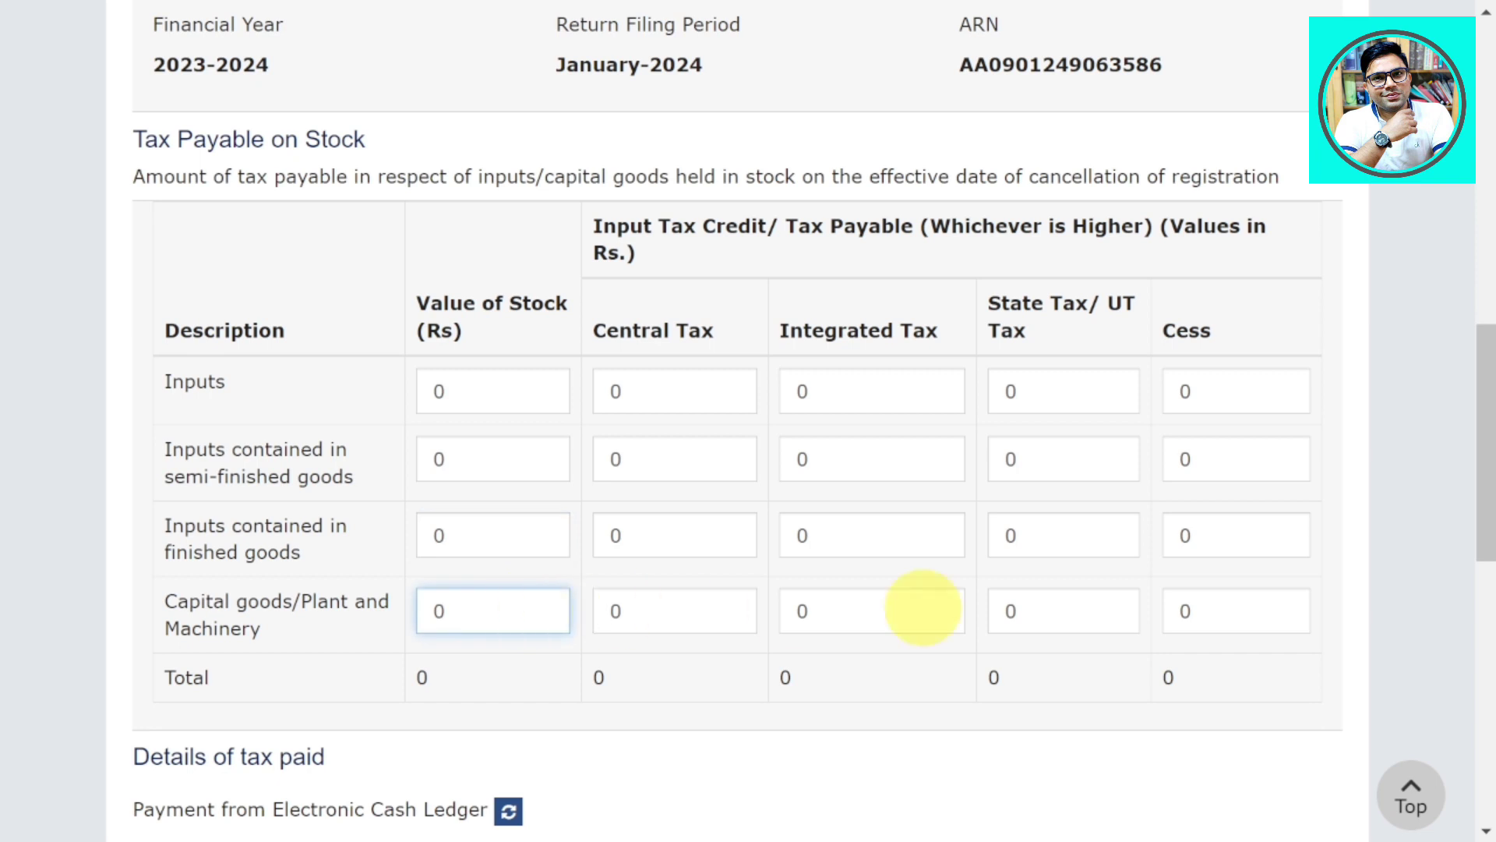
pyautogui.click(740, 611)
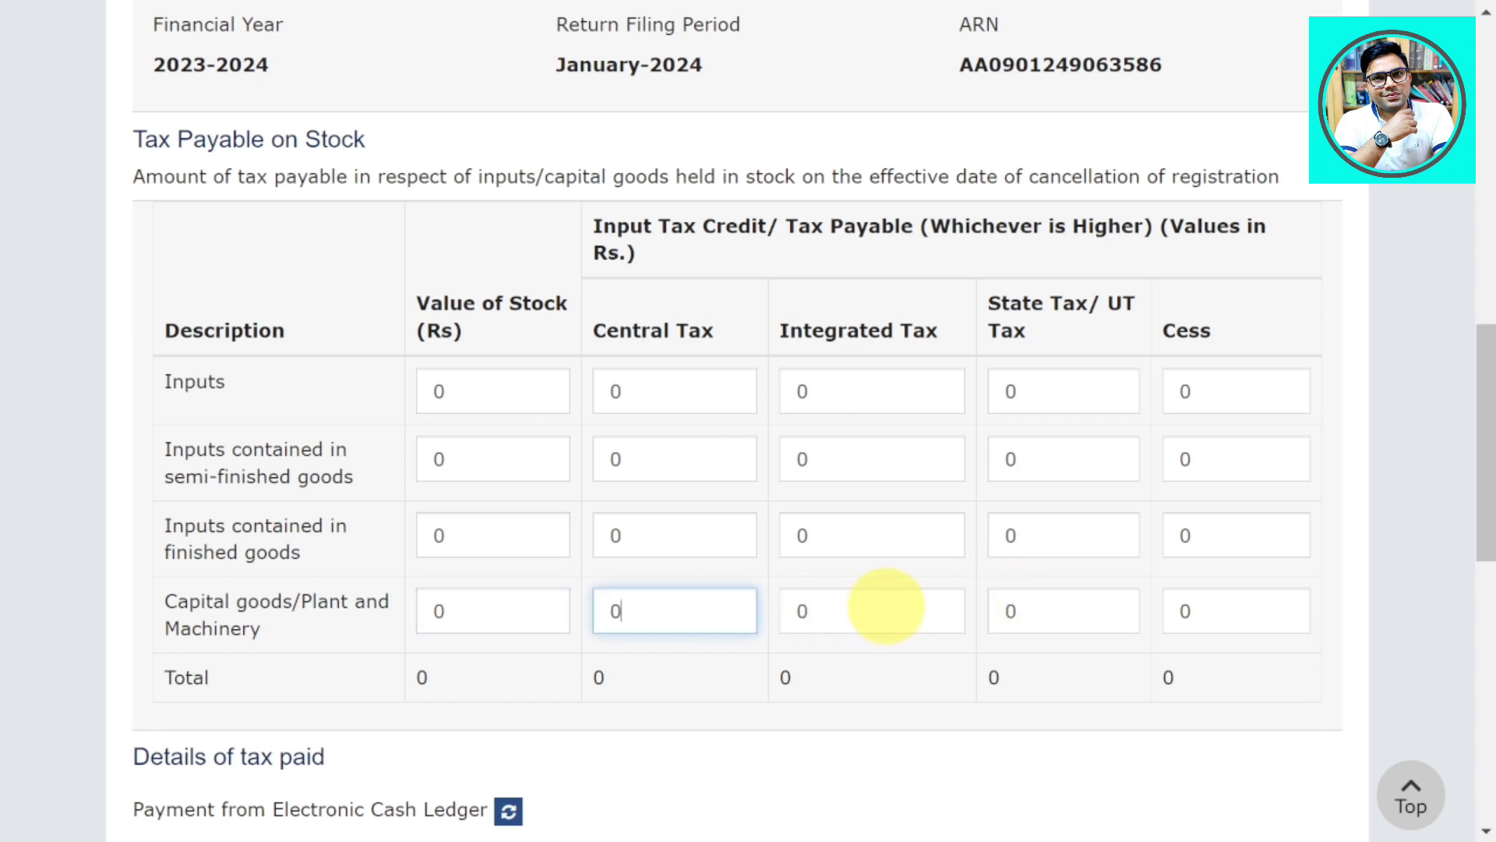
pyautogui.click(904, 609)
pyautogui.click(1057, 607)
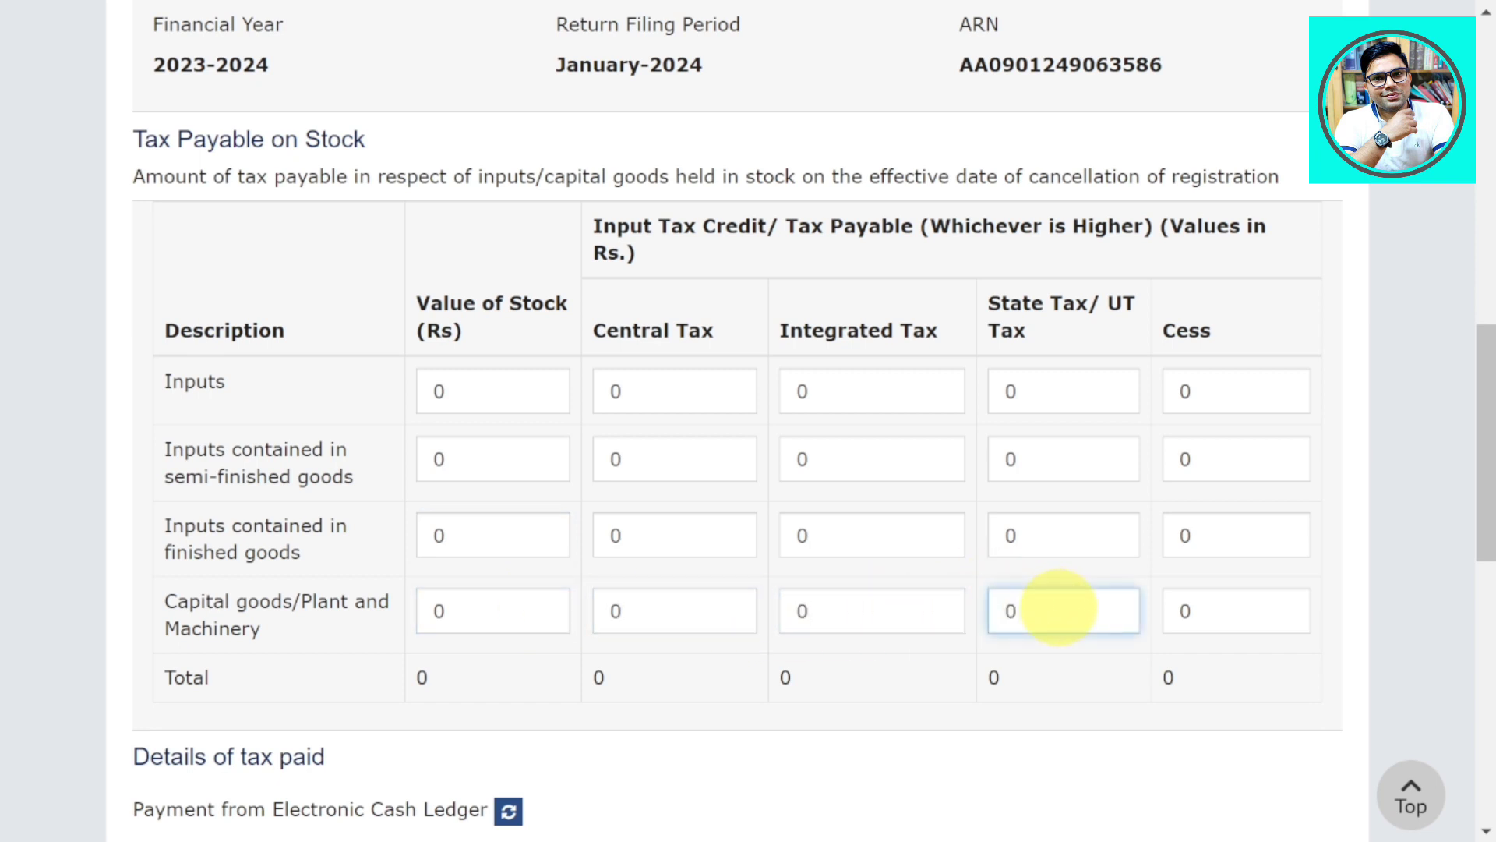
# Step: Check the cash and credit ledger payments under Details of tax paid, and save the cancellation details to continue to Verification
pyautogui.scroll(-6, 1057, 607)
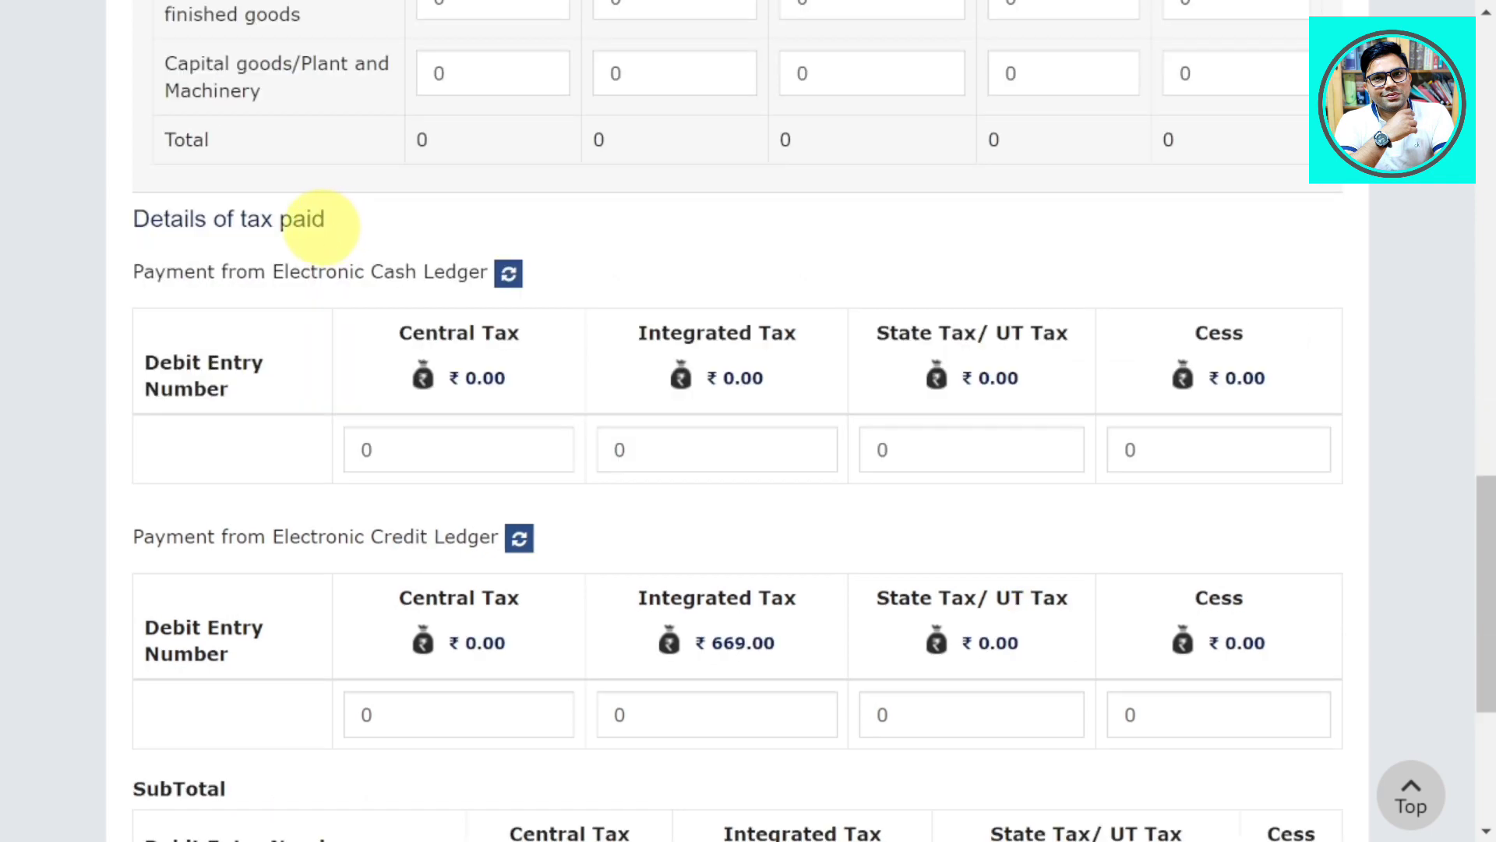
pyautogui.moveTo(324, 218); pyautogui.dragTo(134, 217)
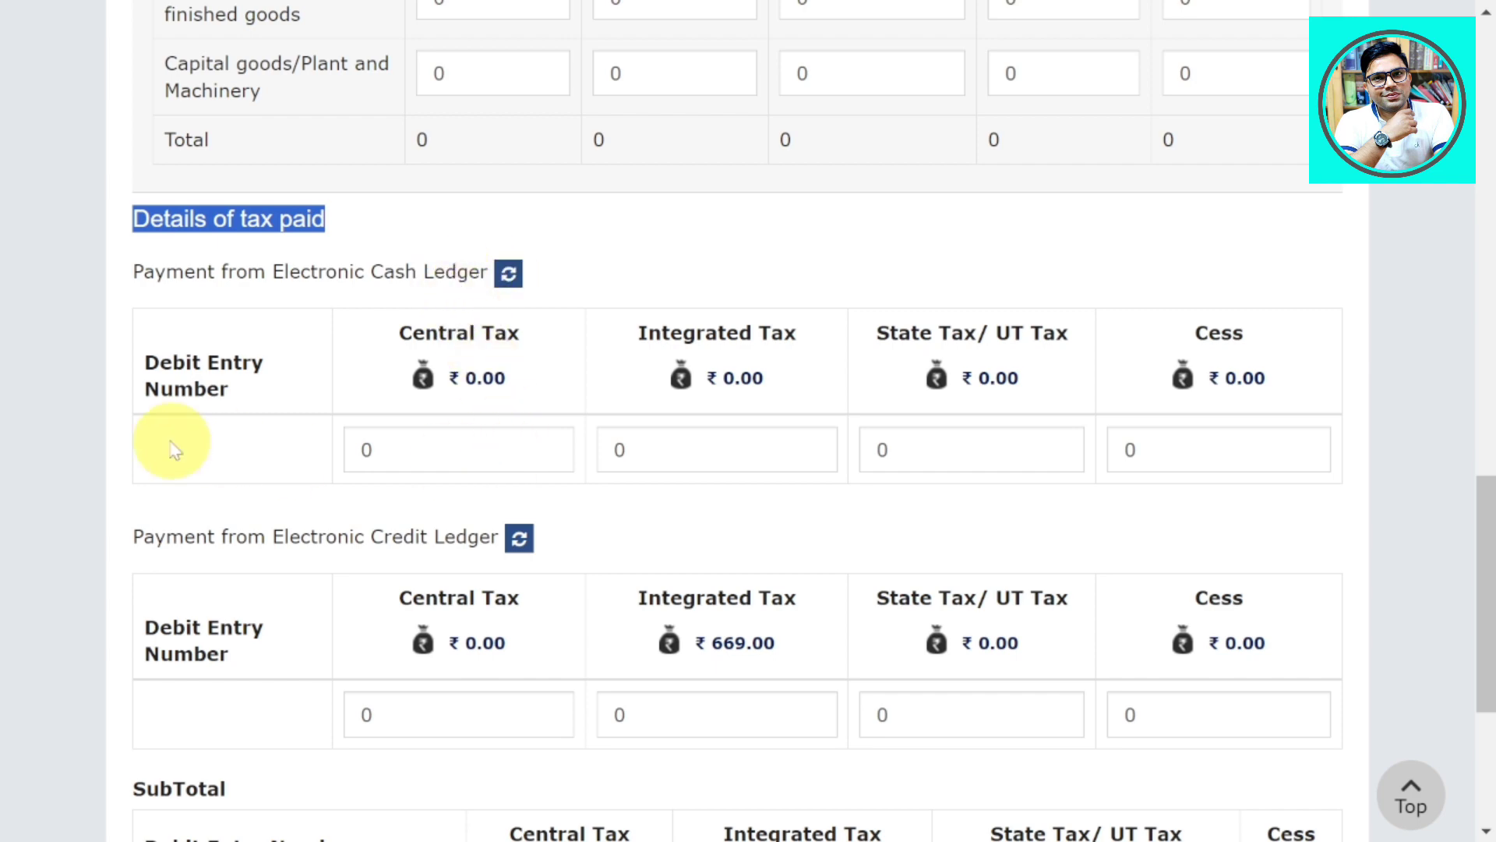
pyautogui.scroll(-5, 728, 374)
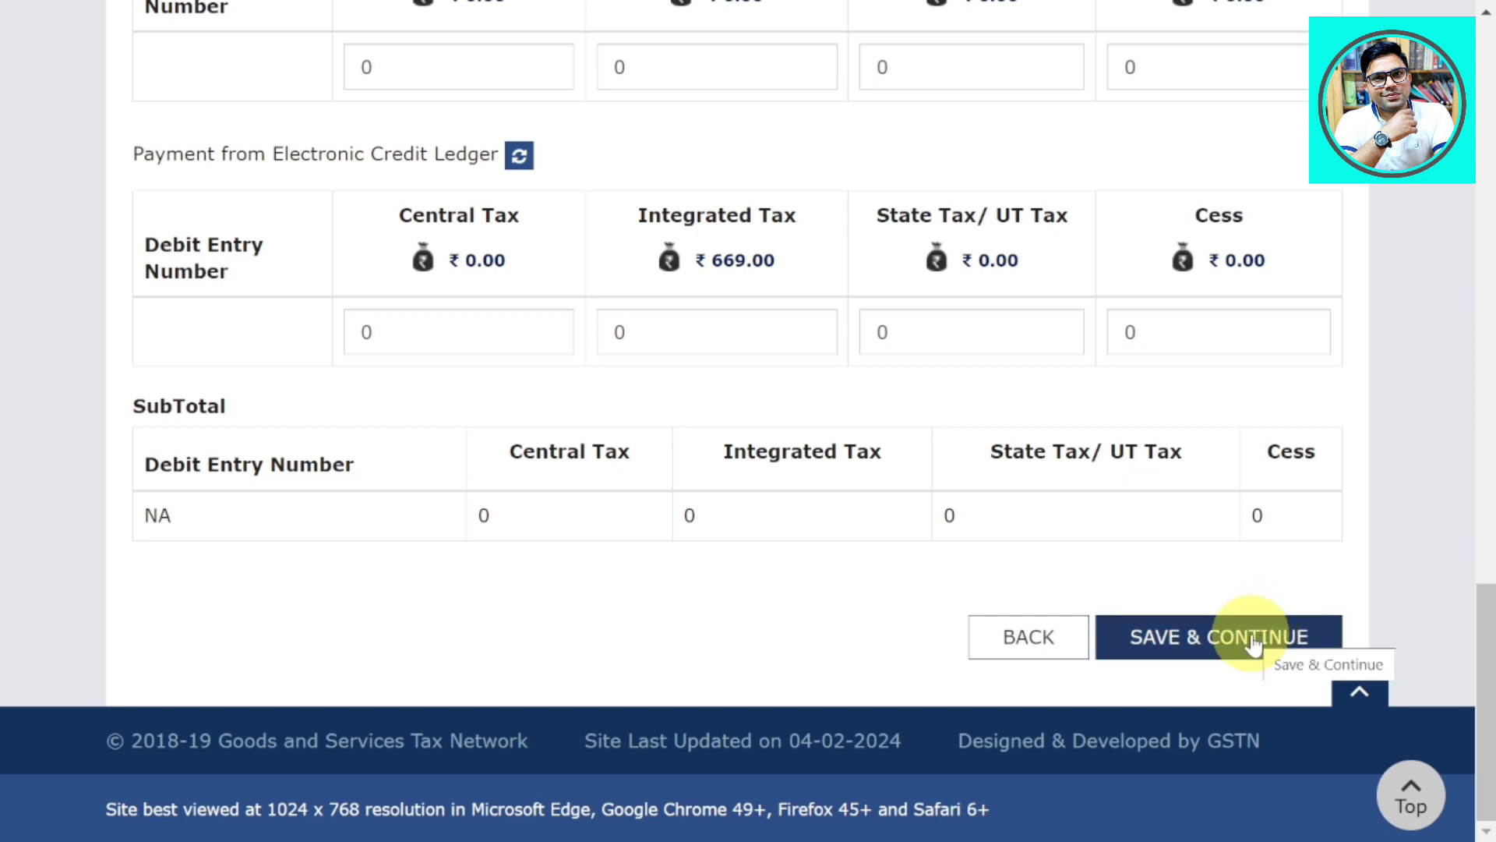
pyautogui.click(1253, 639)
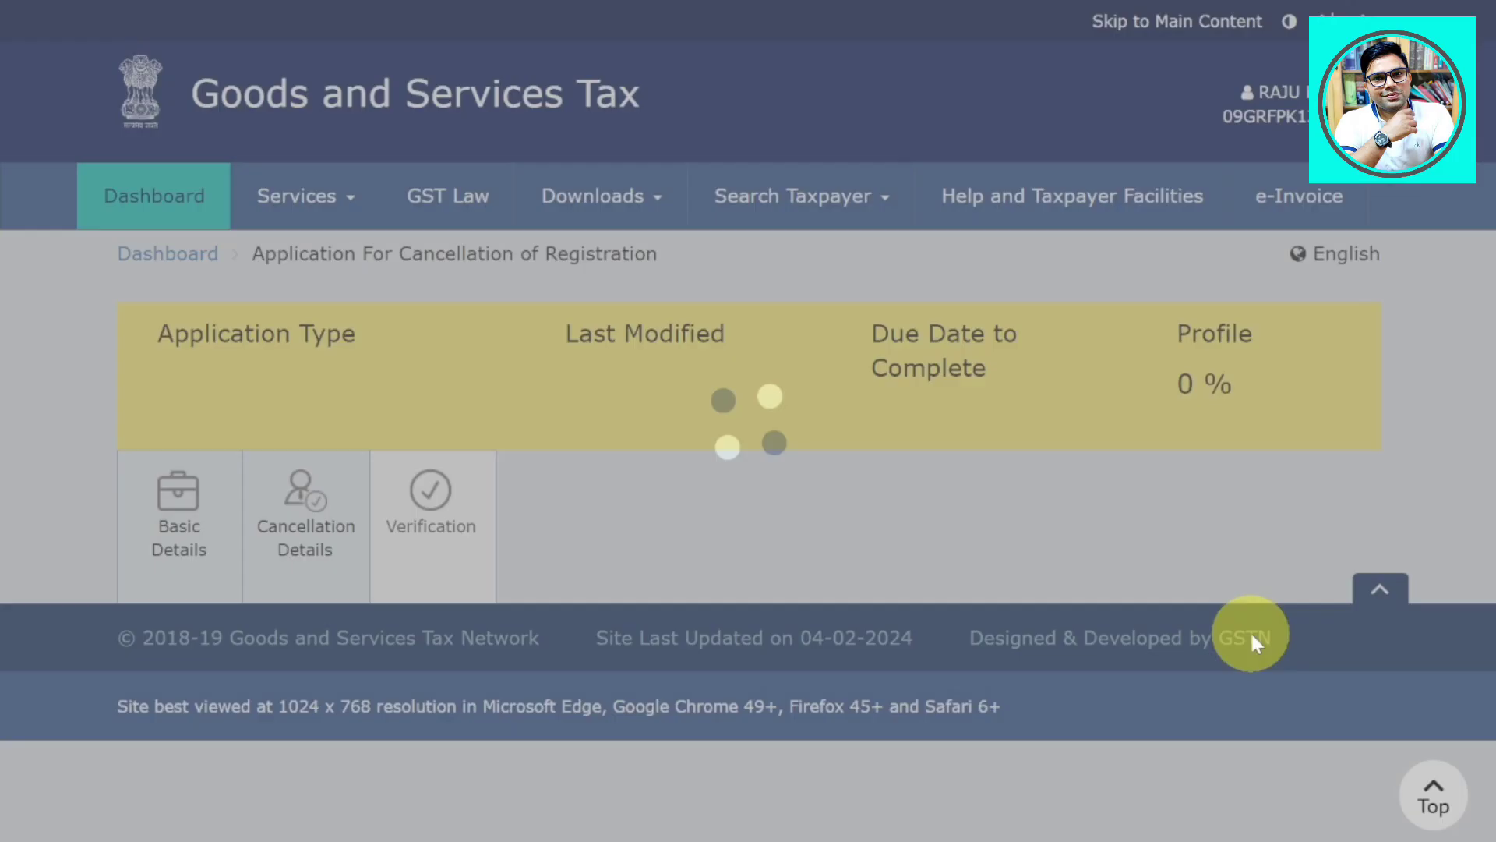
# Step: Accept the verification declaration and select the proprietor as the authorized signatory
pyautogui.scroll(-5, 1253, 643)
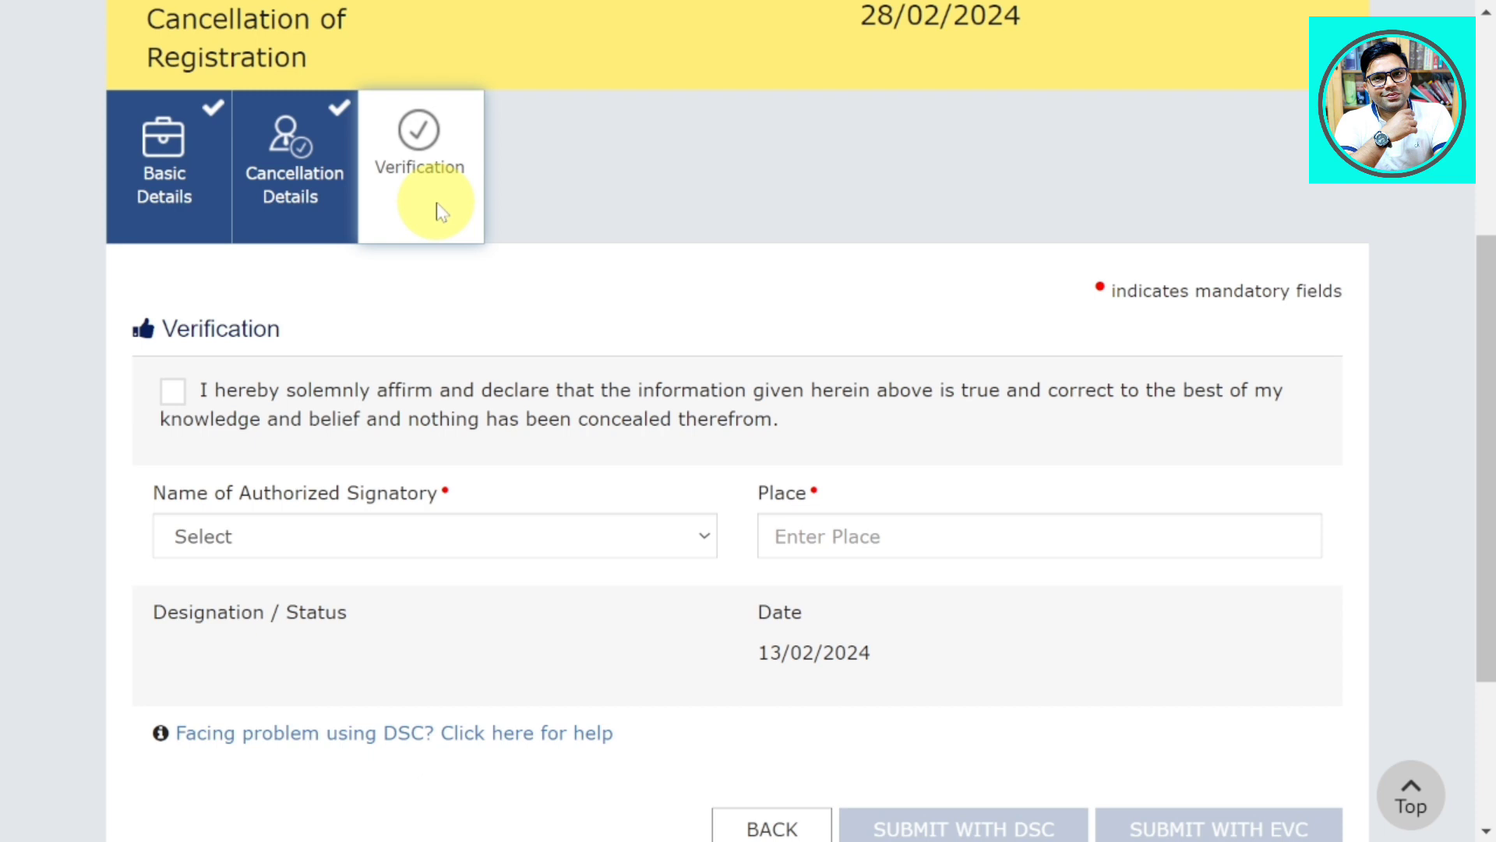
pyautogui.click(173, 392)
pyautogui.click(359, 529)
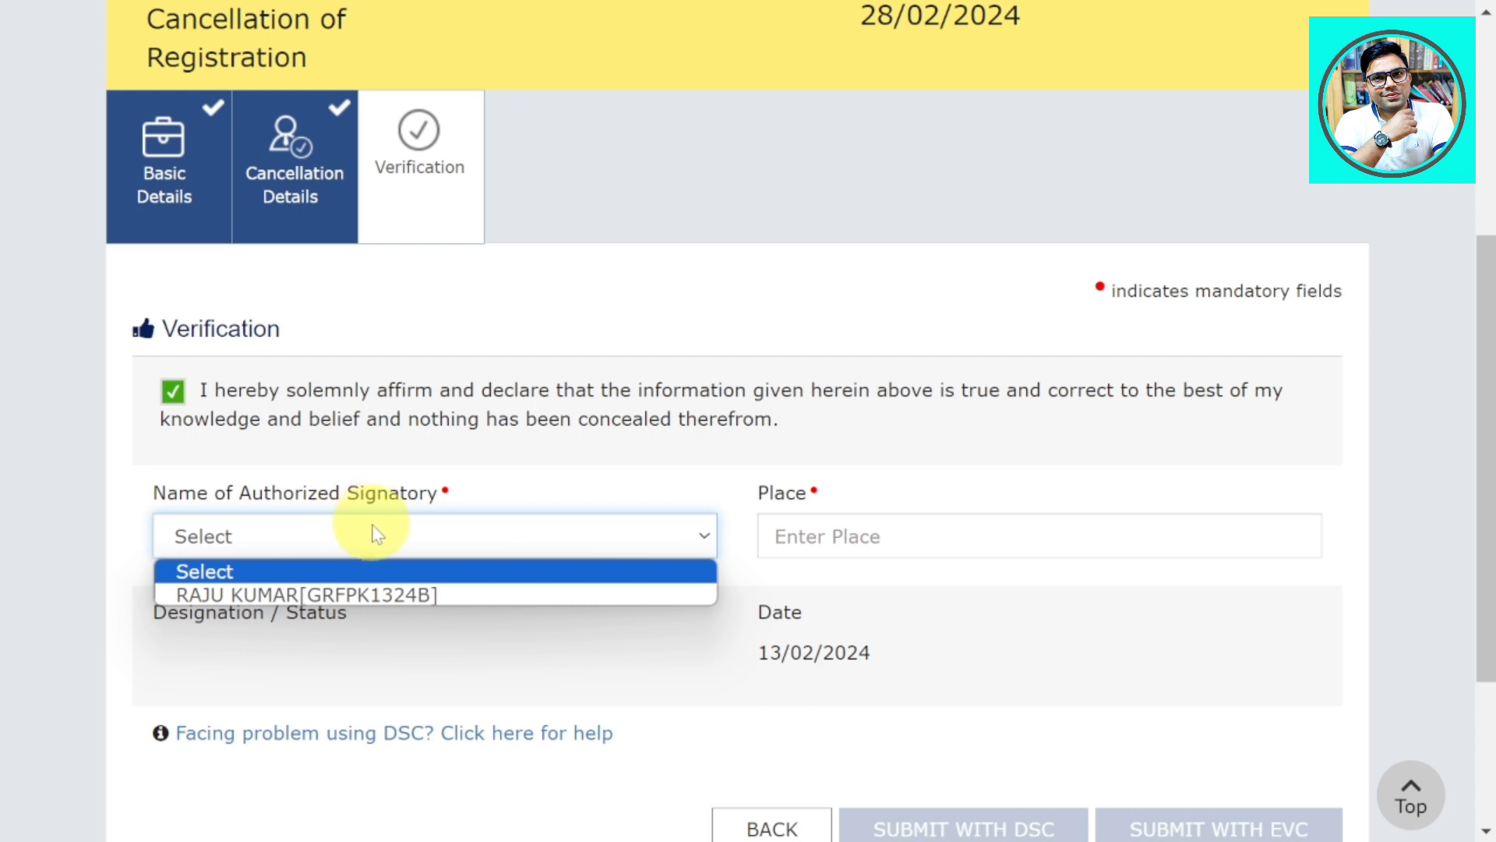
pyautogui.click(381, 595)
# Step: Enter GHAZIABAD as the place of verification
pyautogui.click(913, 537)
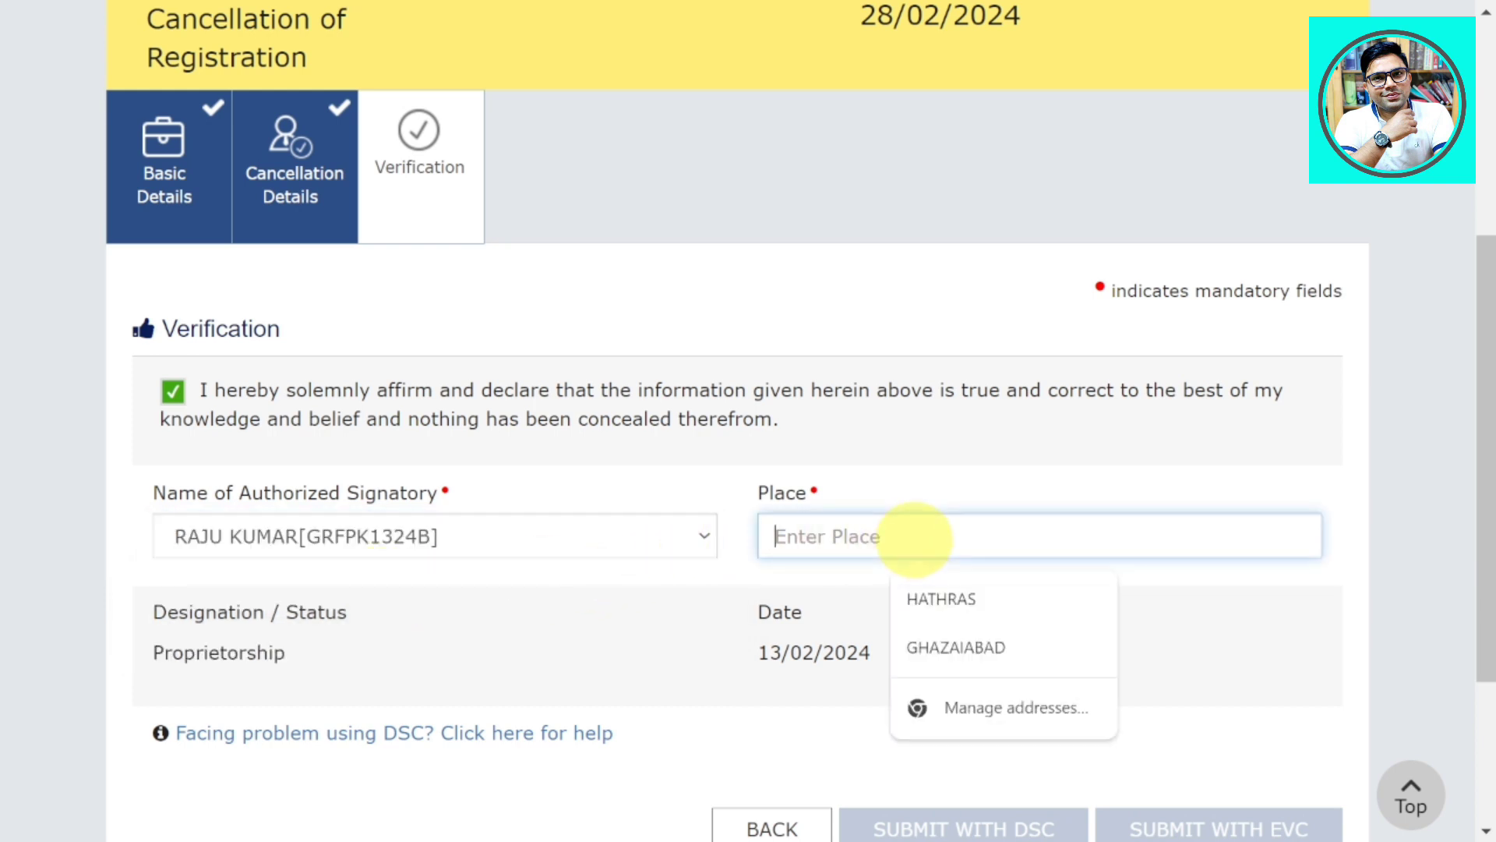
pyautogui.write('GHAZIABAD')
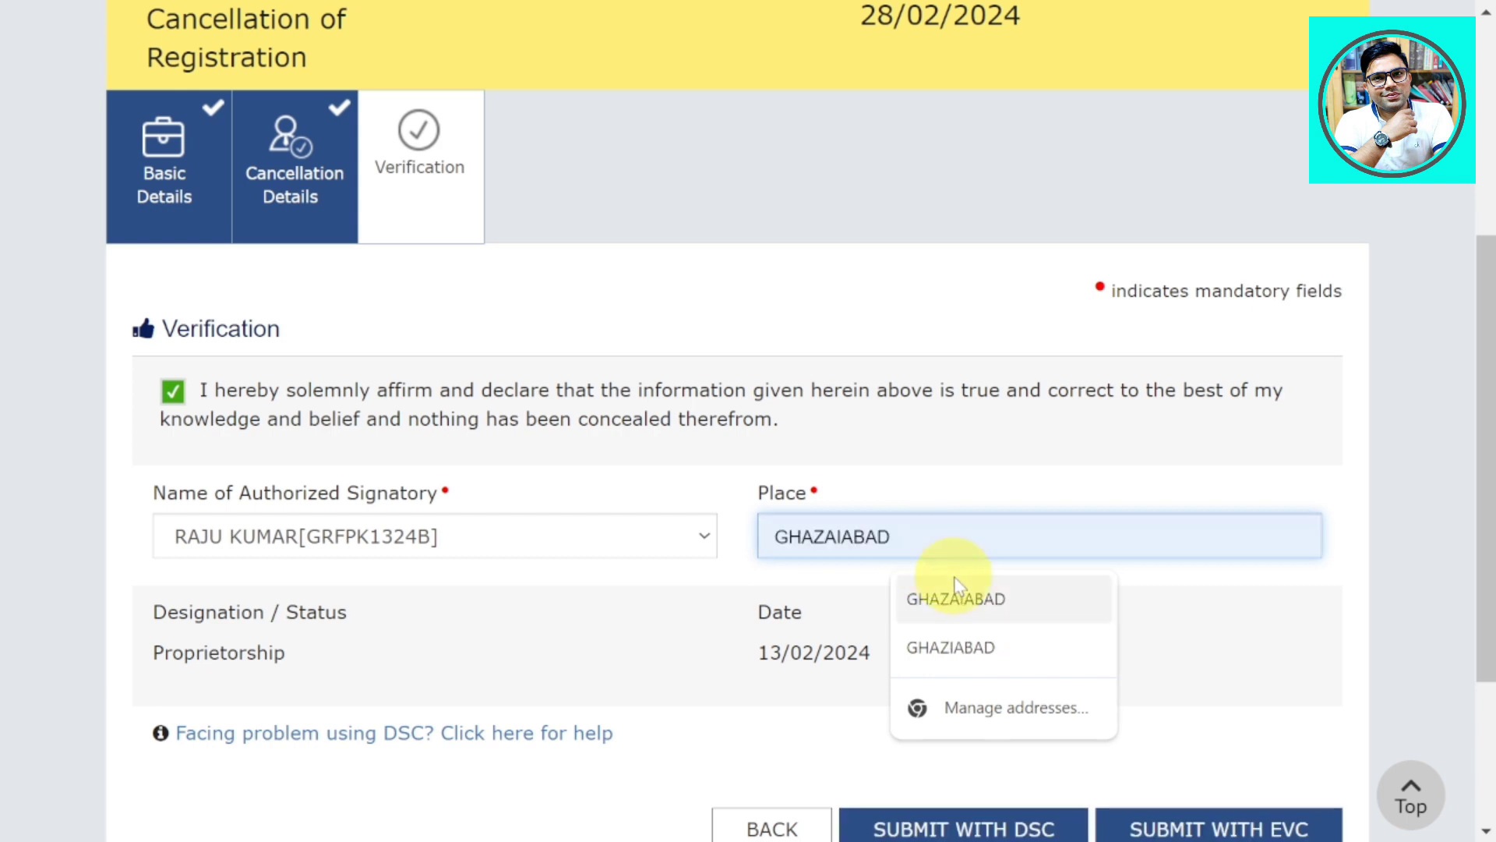
pyautogui.click(966, 649)
pyautogui.scroll(-3, 967, 659)
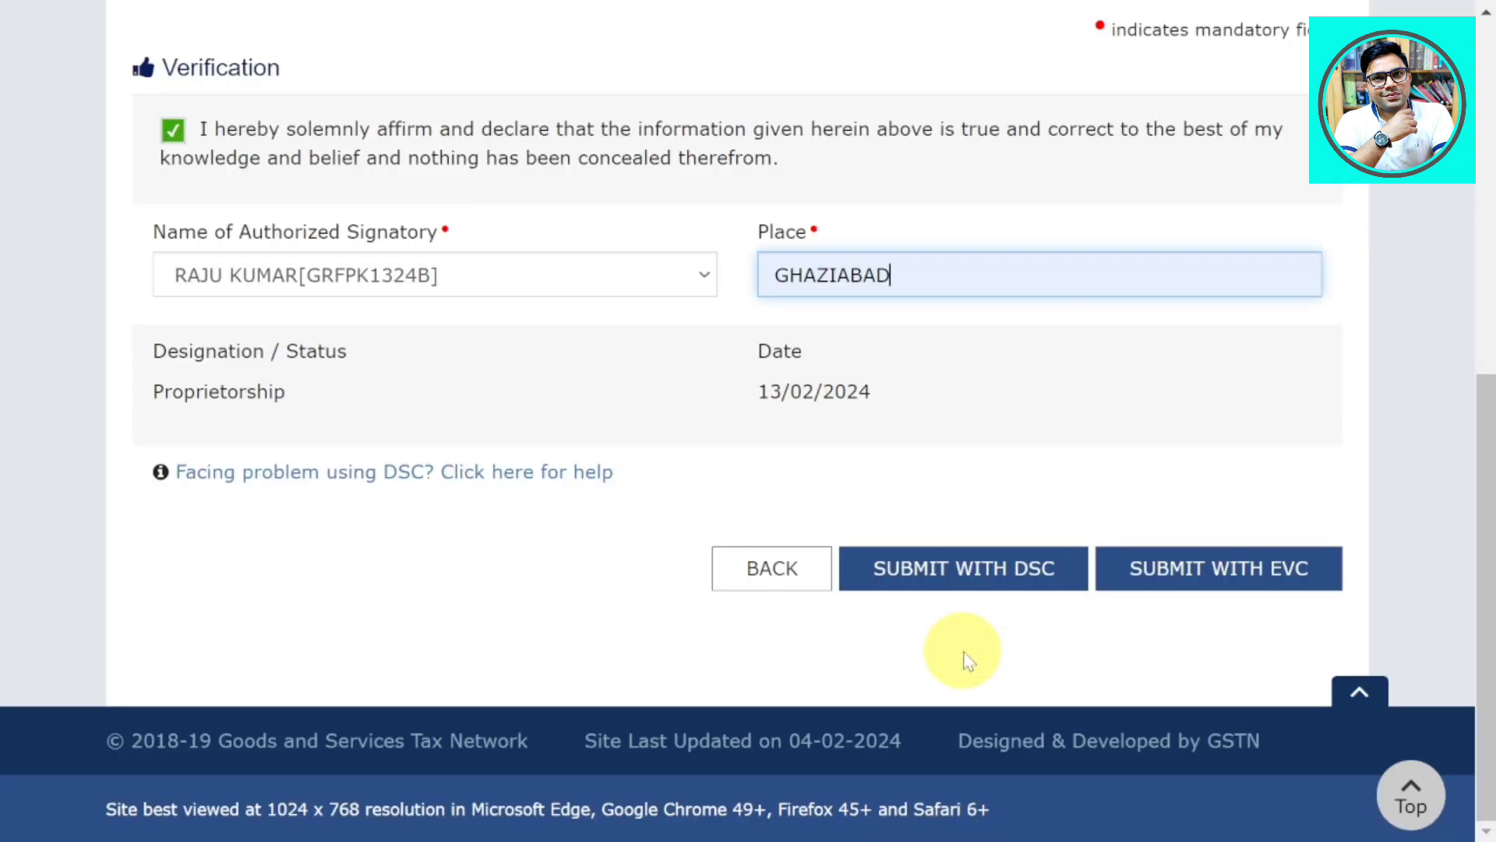